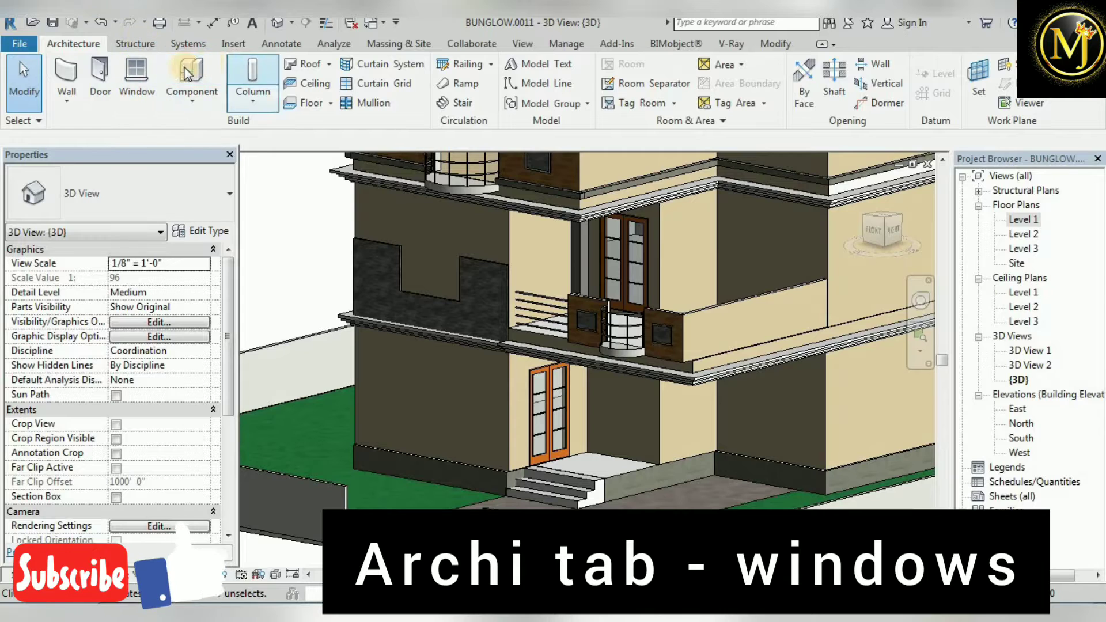
Start placing a window and choose the M_Fixed 0610 x 0610mm type.
left_click(124, 84)
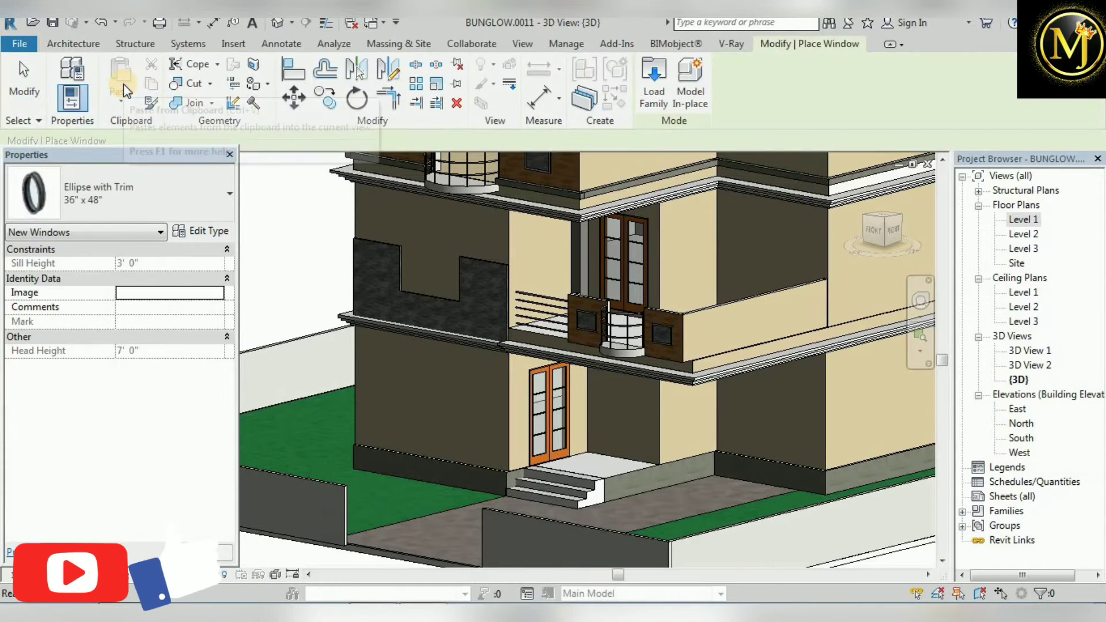
left_click(153, 213)
scroll(118, 335, "up", 2)
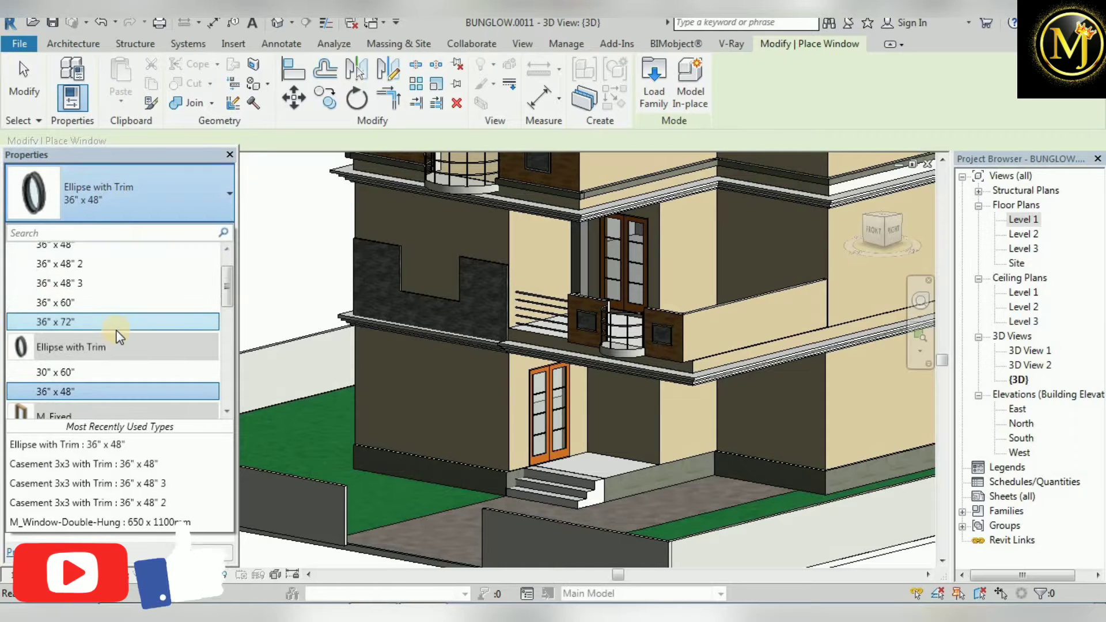
scroll(118, 336, "down", 6)
scroll(117, 352, "down", 1)
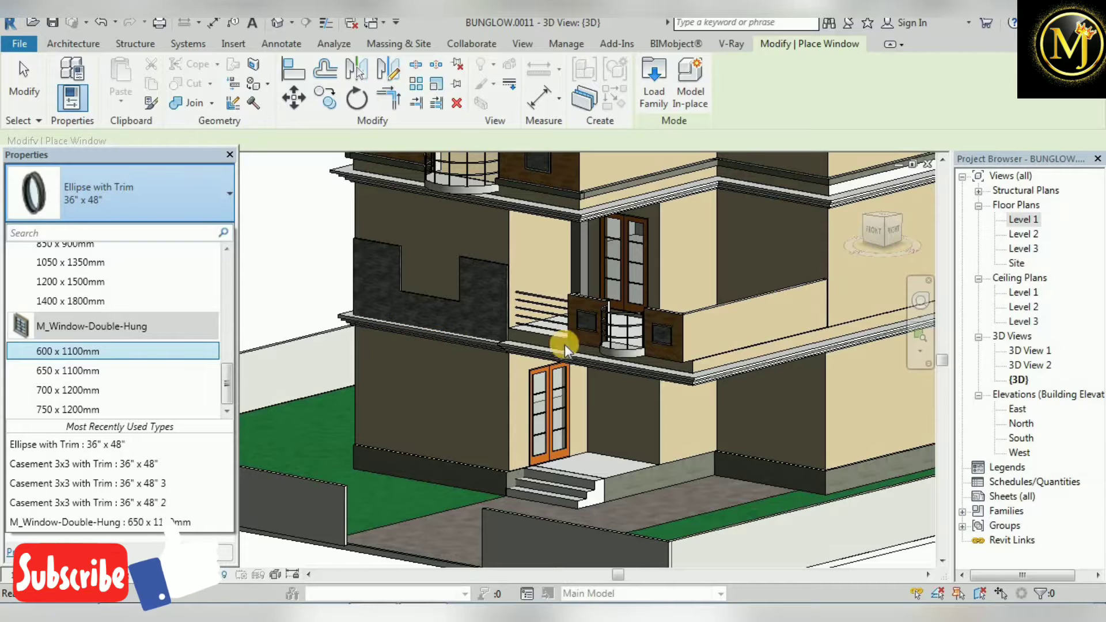
scroll(139, 283, "up", 8)
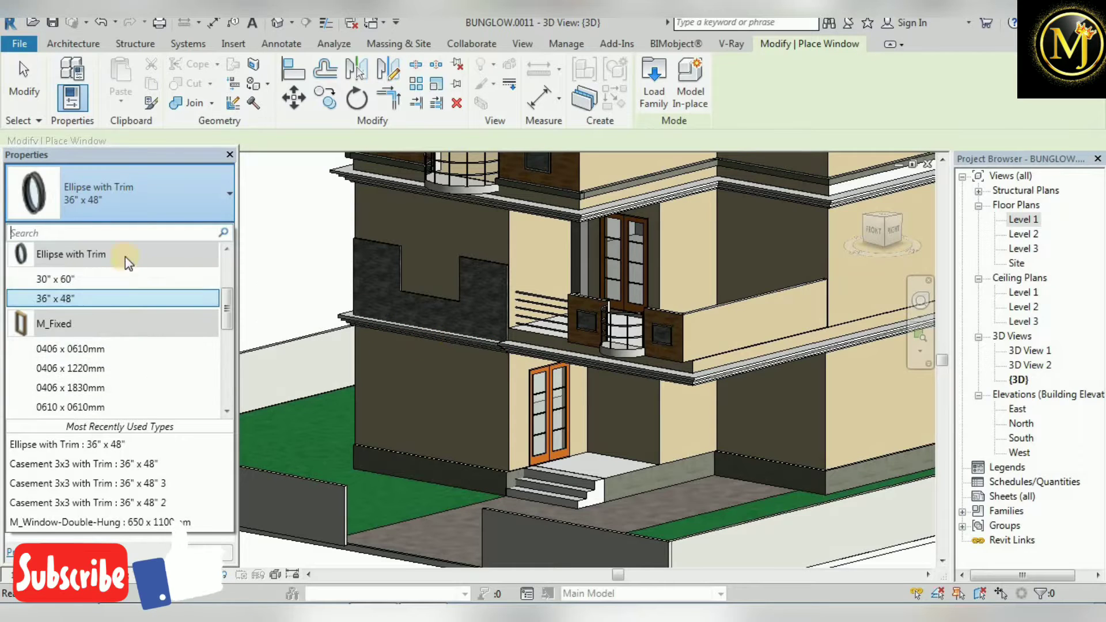
scroll(114, 311, "down", 3)
scroll(116, 333, "down", 2)
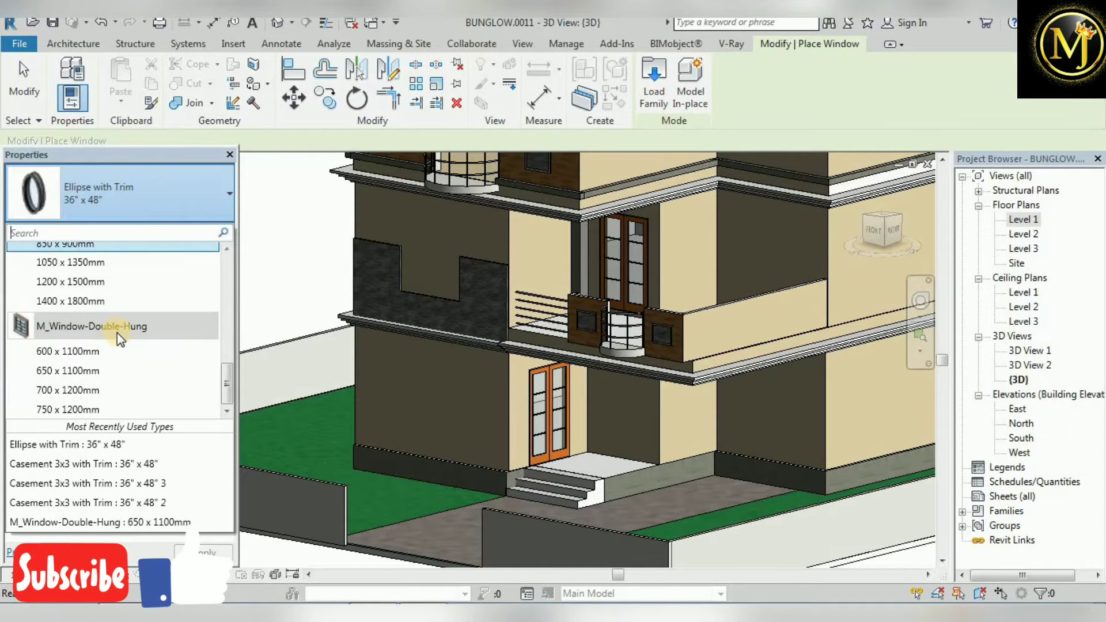
scroll(118, 334, "up", 4)
scroll(124, 340, "up", 4)
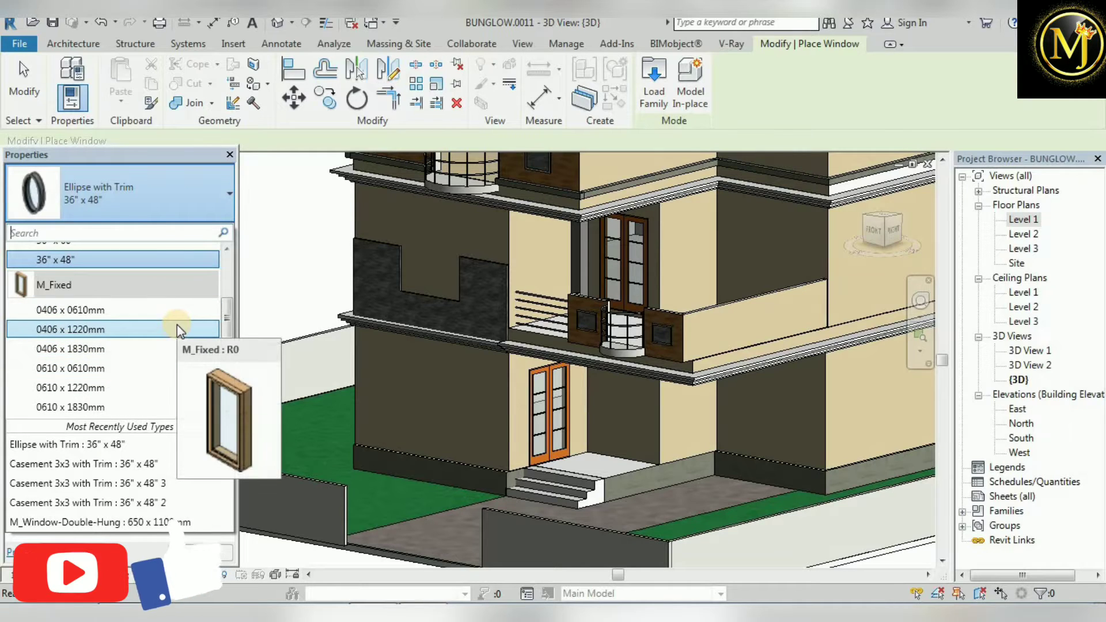
scroll(86, 343, "down", 2)
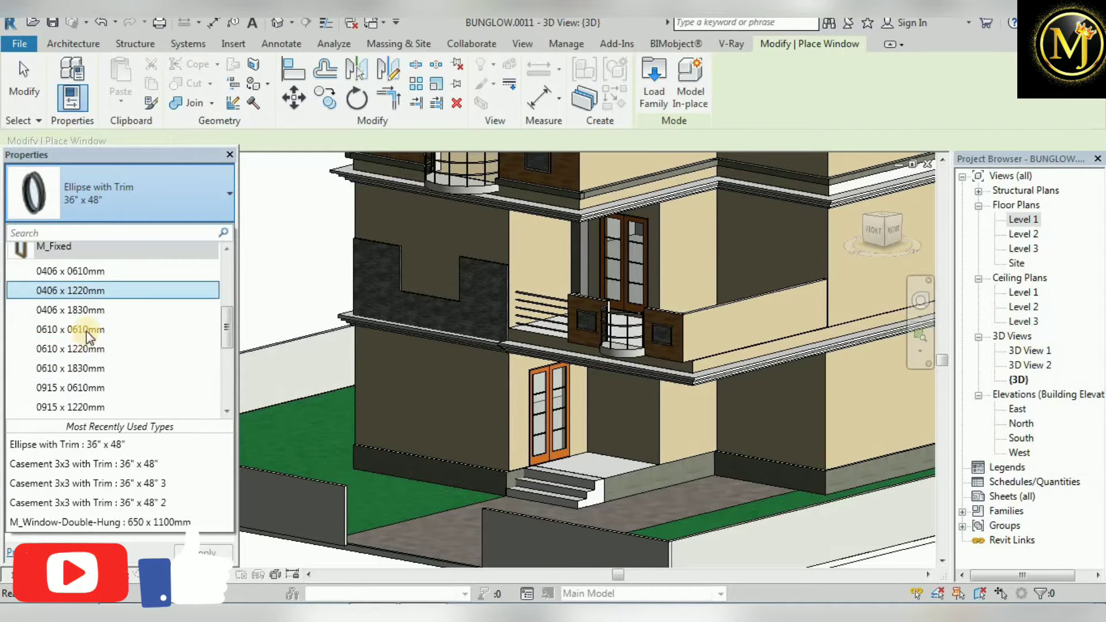
left_click(118, 329)
Place one M_Fixed window on the ground-floor wall beside the orange entrance door and end the placement.
scroll(406, 391, "up", 6)
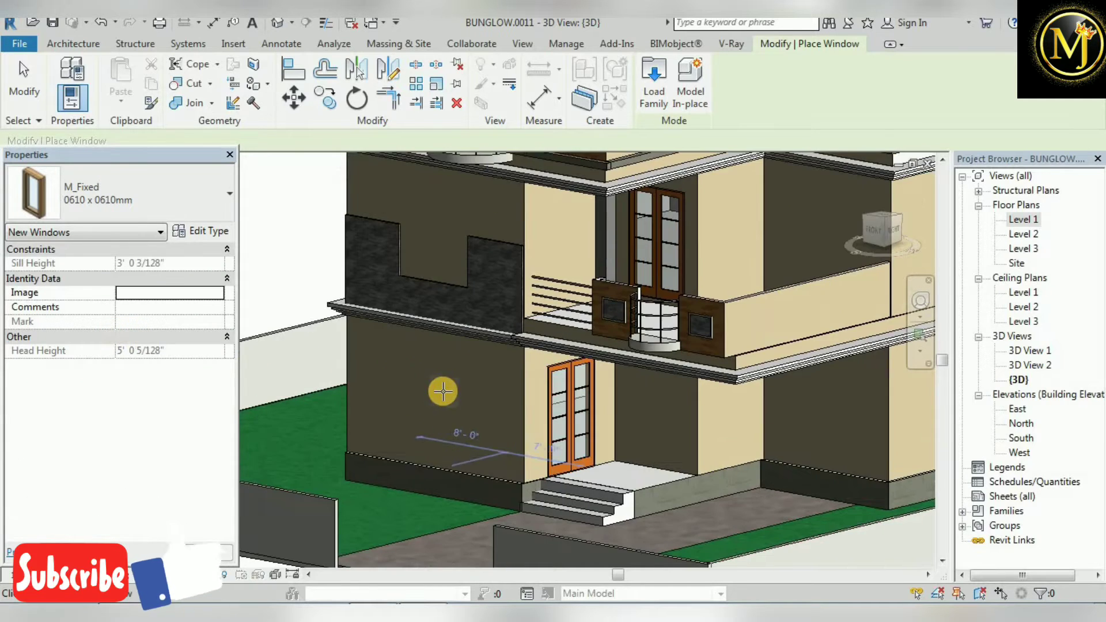
left_click(413, 378)
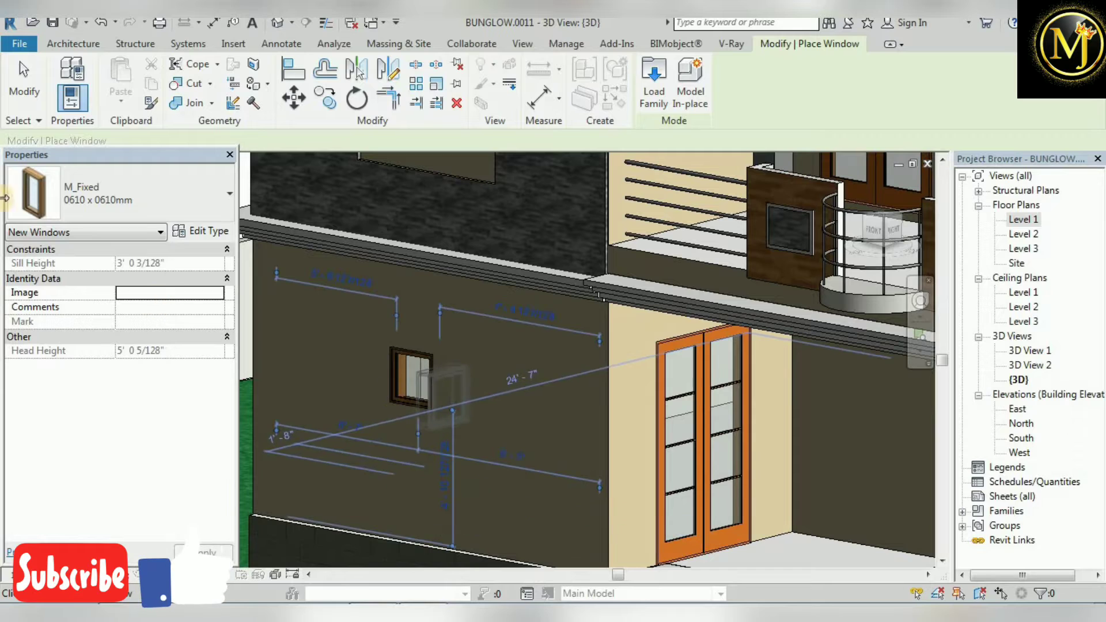
left_click(24, 80)
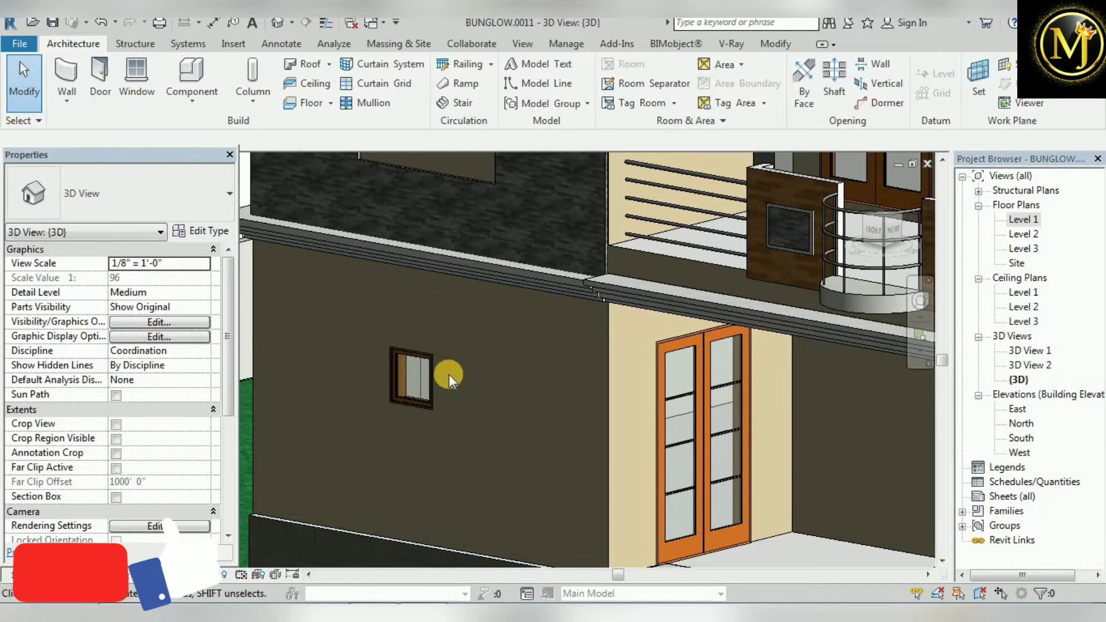
Set the sill height of the newly placed ground-floor window to 3'.
left_click(419, 403)
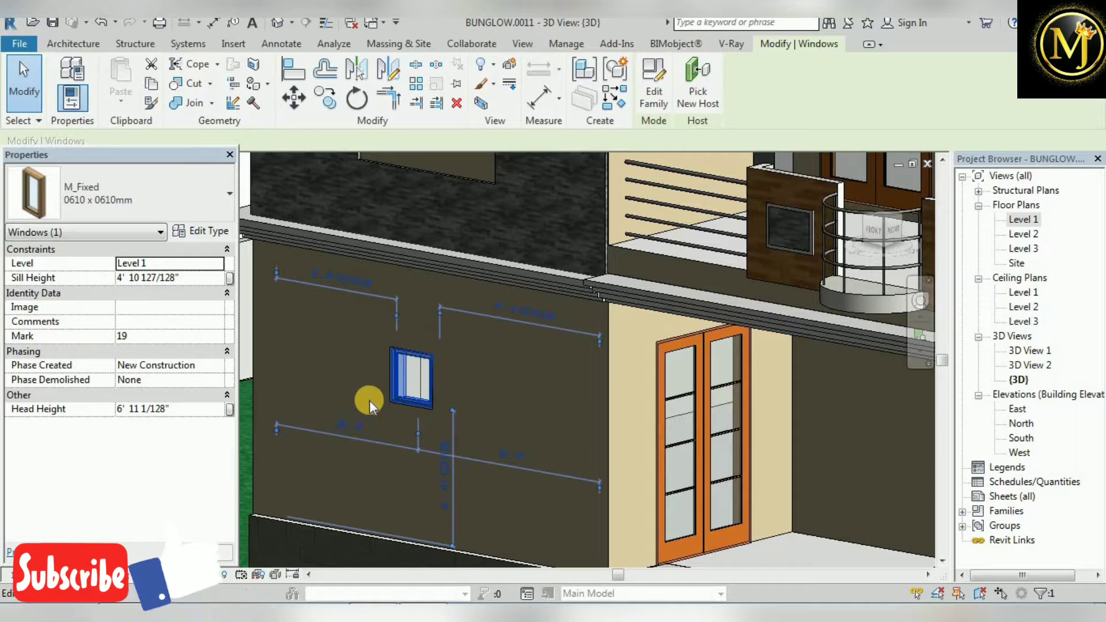
key("space")
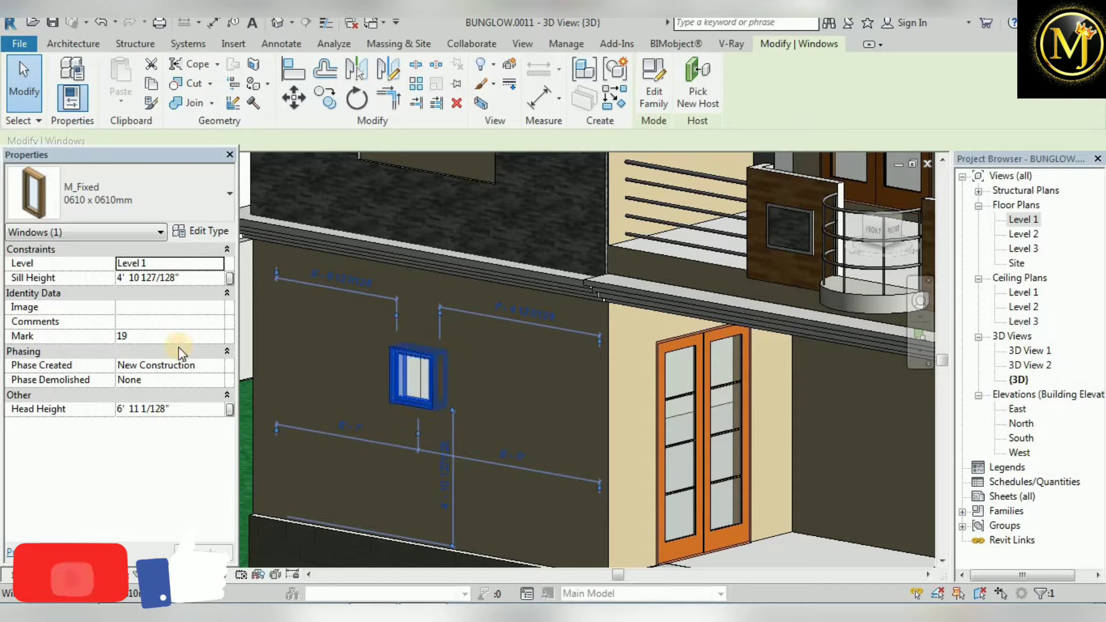
left_click(203, 277)
type("3'")
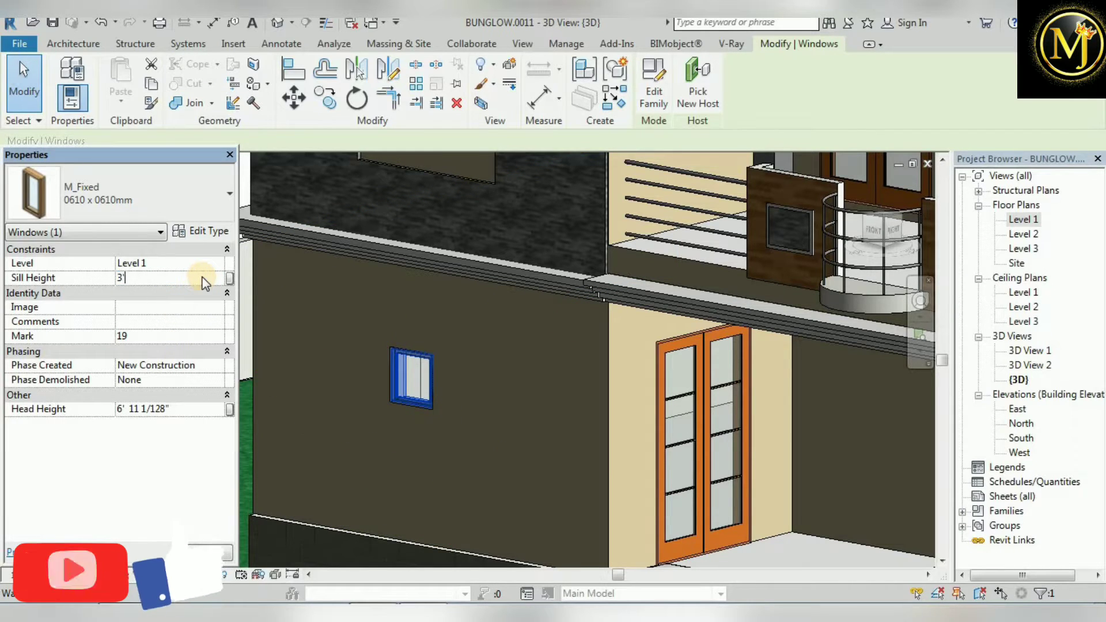
key("Return")
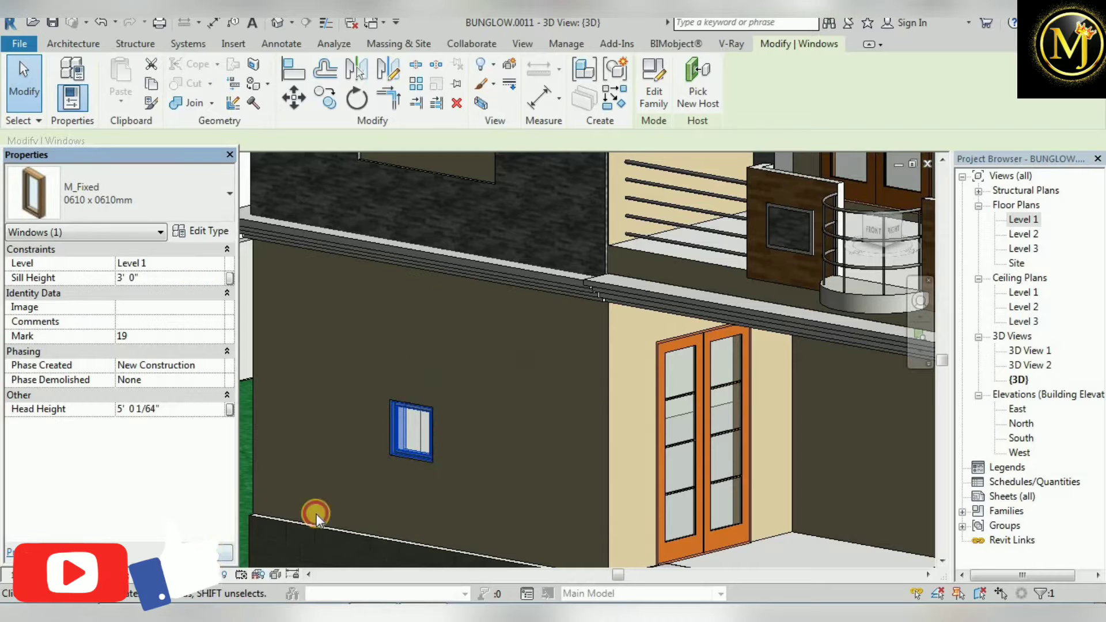
key("Escape")
Set the height in the ground-floor window's type dimensions to 4' and apply it.
scroll(527, 465, "down", 2)
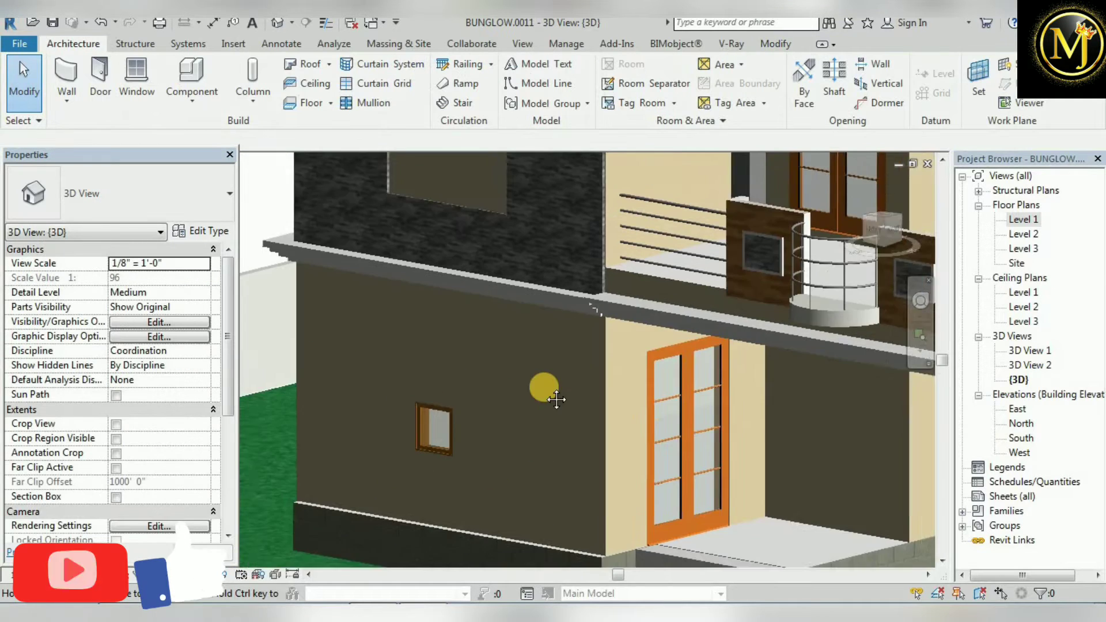
scroll(421, 395, "up", 4)
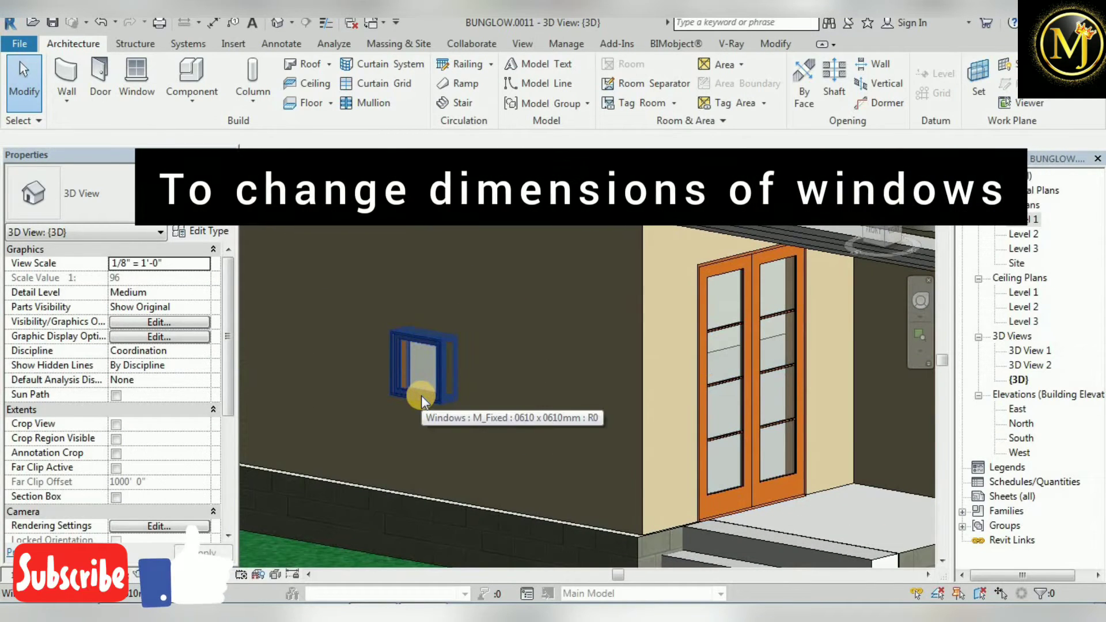
left_click(421, 396)
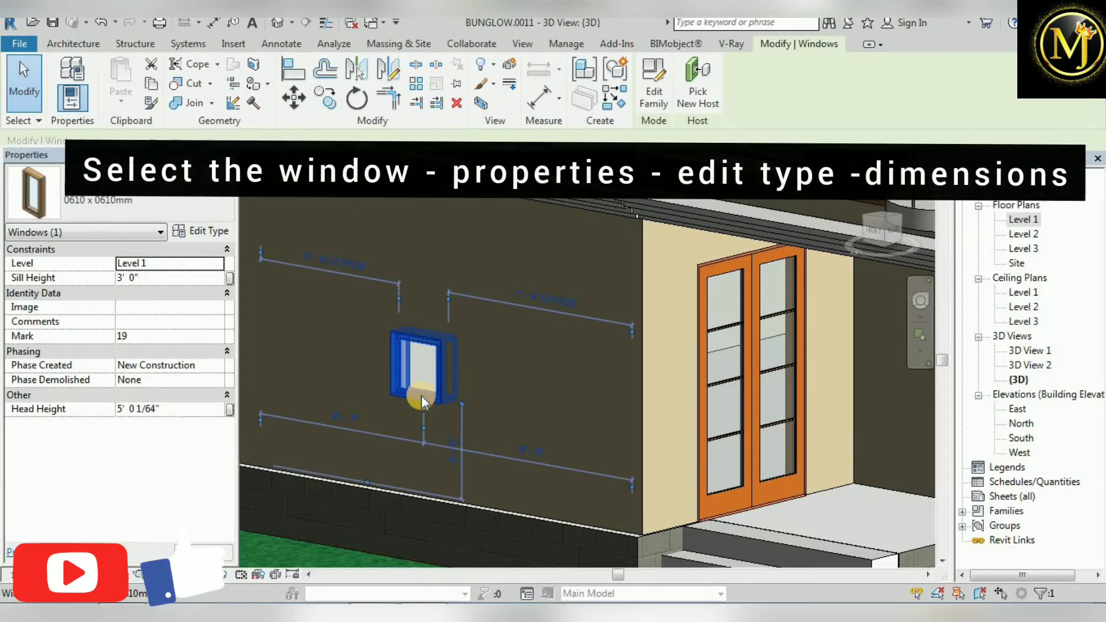
left_click(203, 230)
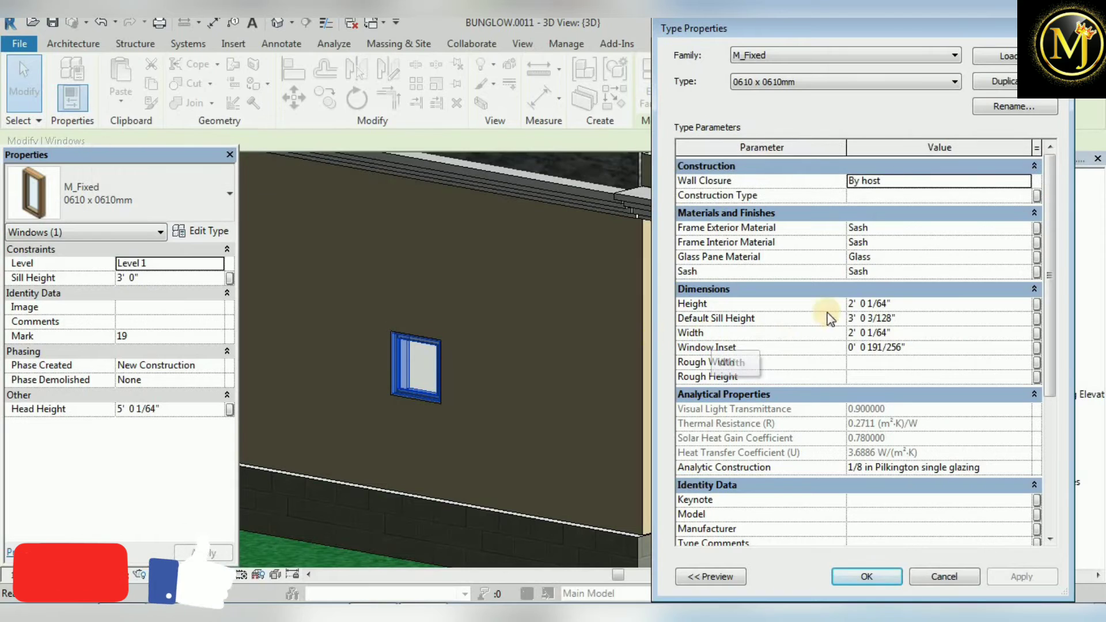
left_click(916, 302)
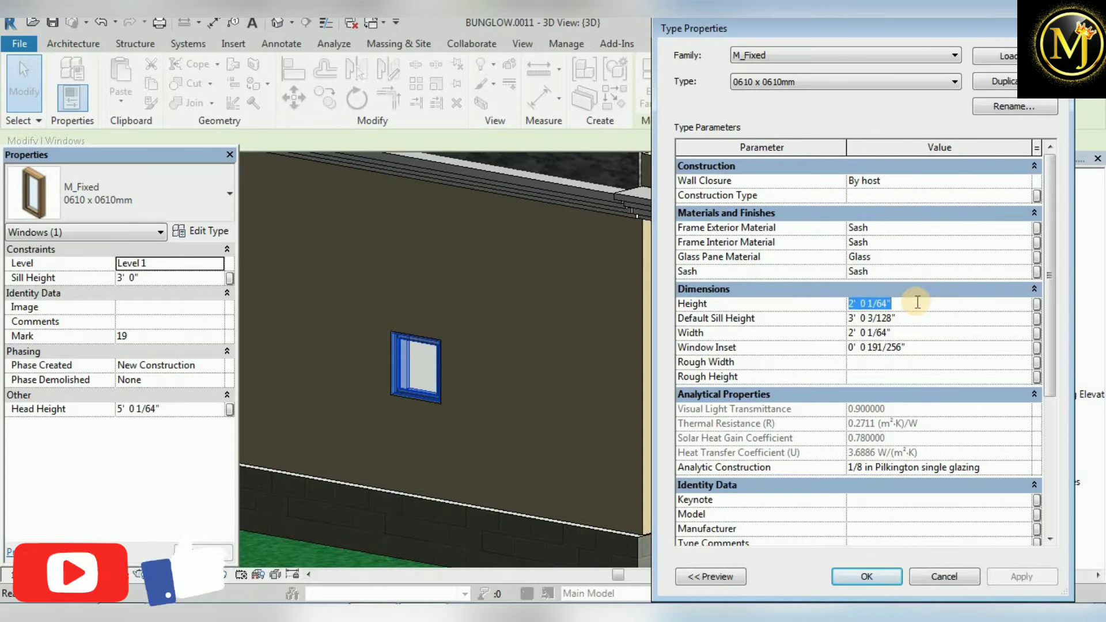
type("4")
key("Return")
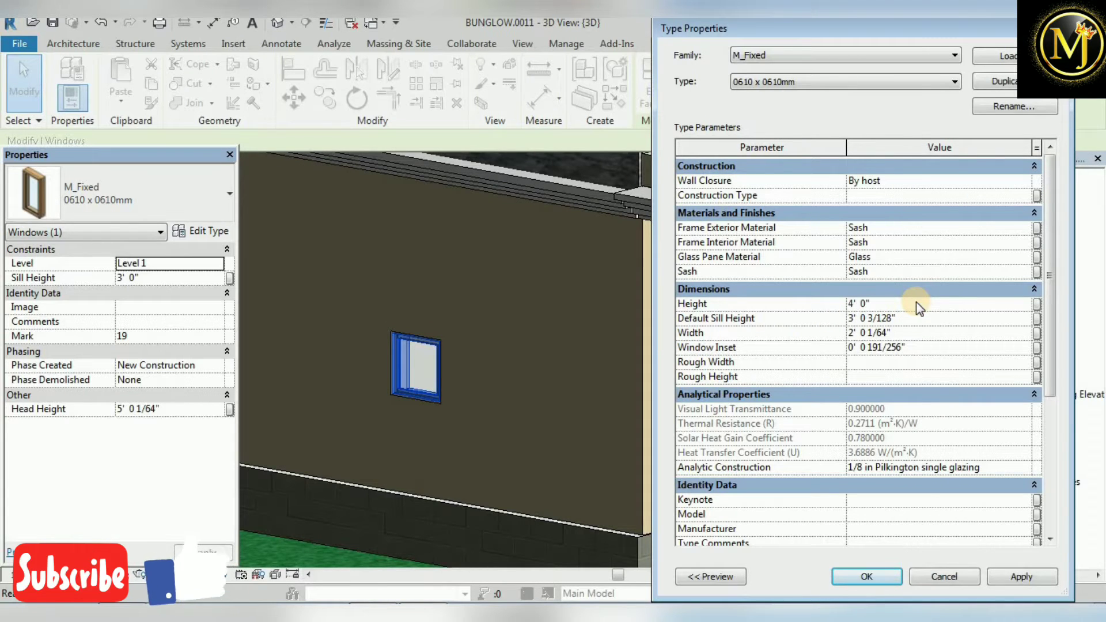
left_click(1022, 577)
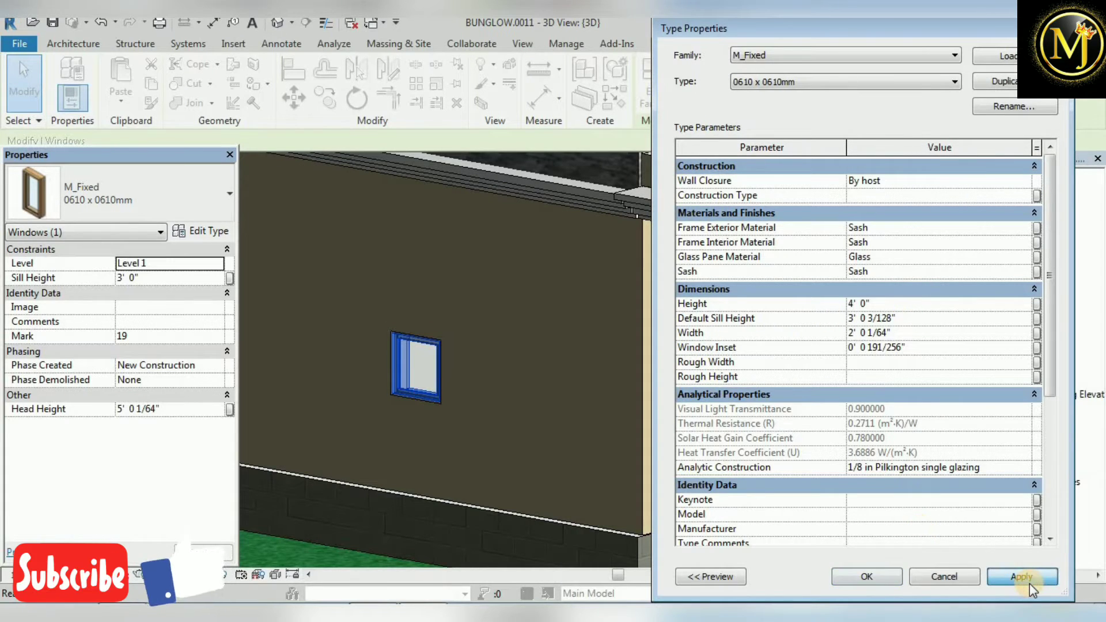
Set the window type's width to 3', apply it and finish editing the type.
left_click(950, 338)
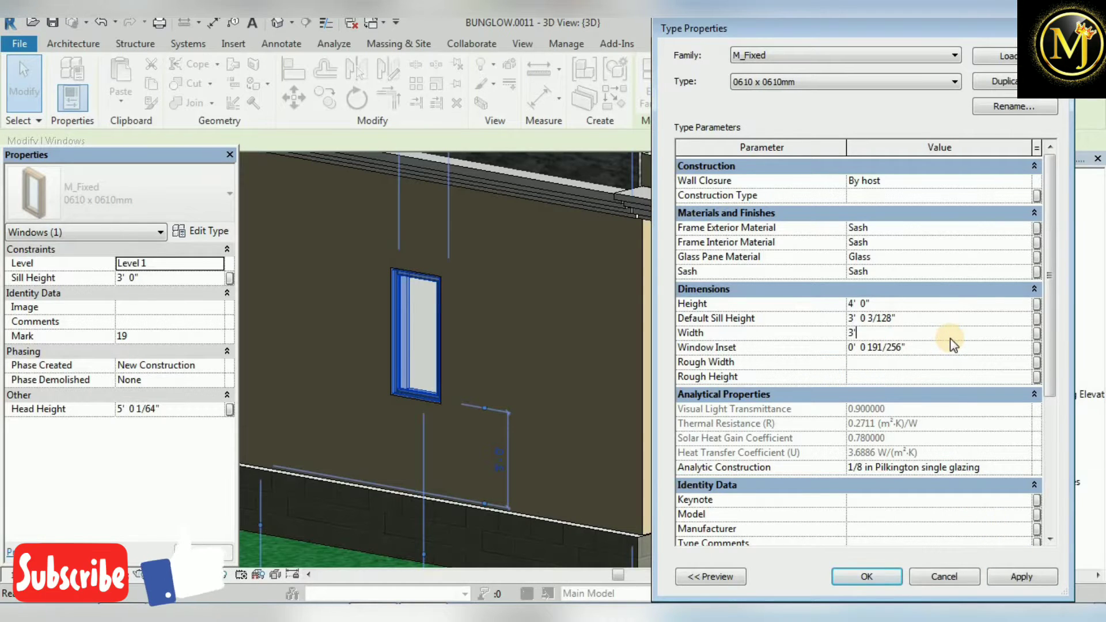
left_click(997, 579)
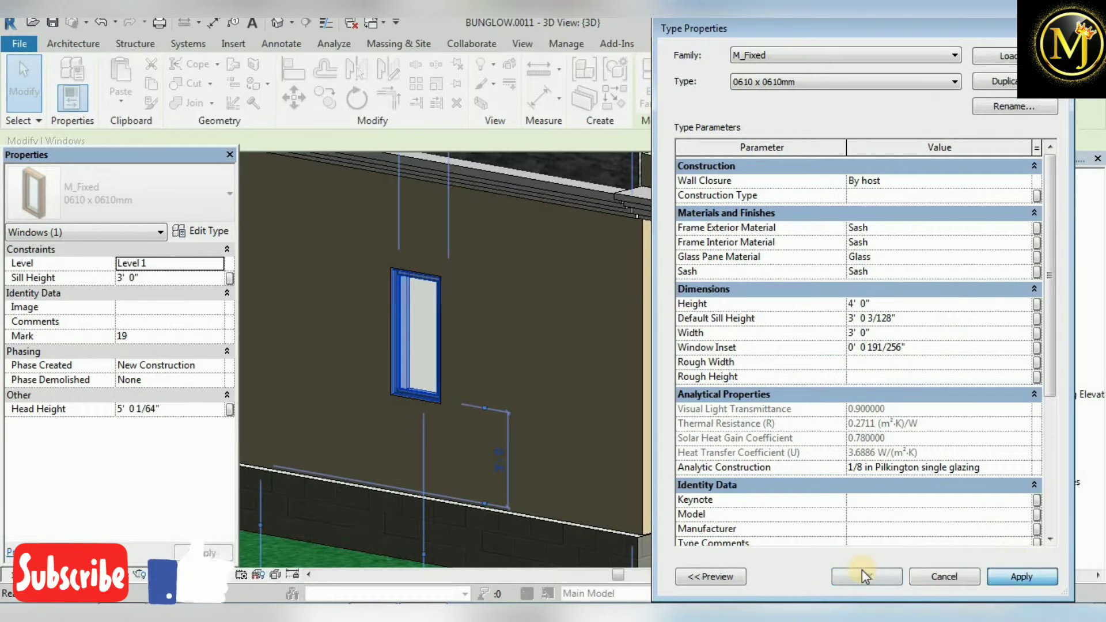
left_click(868, 577)
key("Escape")
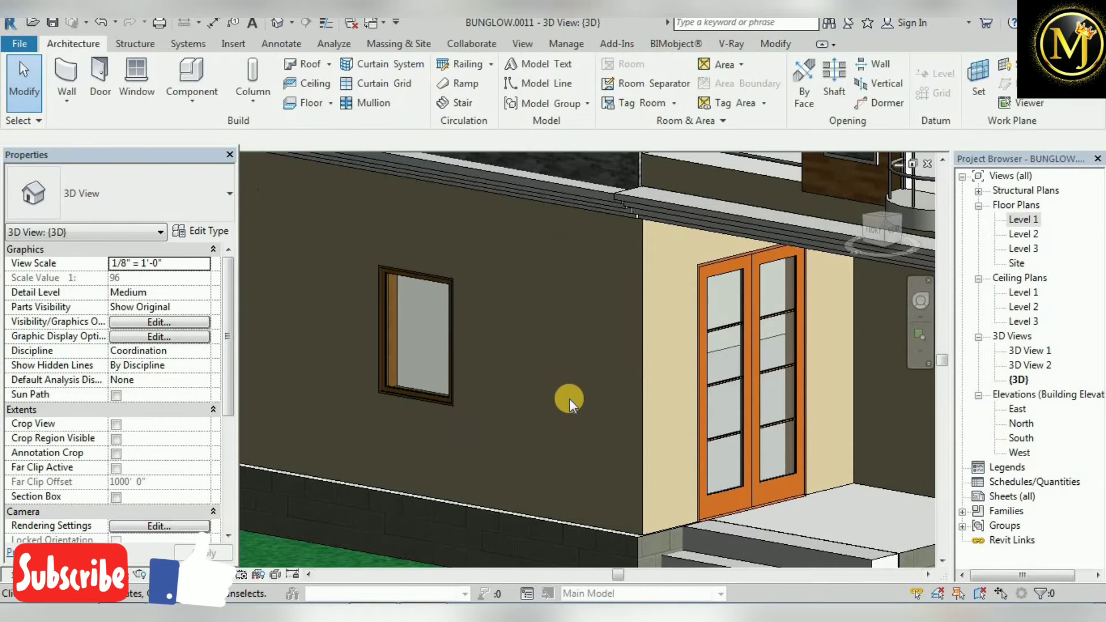
scroll(562, 398, "down", 2)
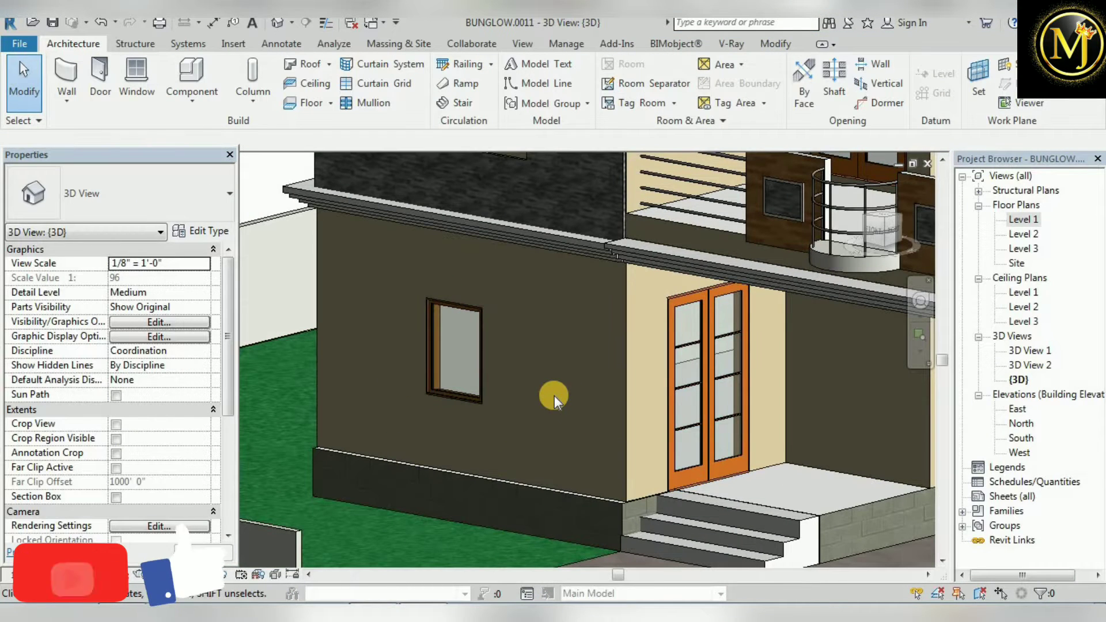
scroll(514, 404, "down", 2)
scroll(514, 403, "up", 4)
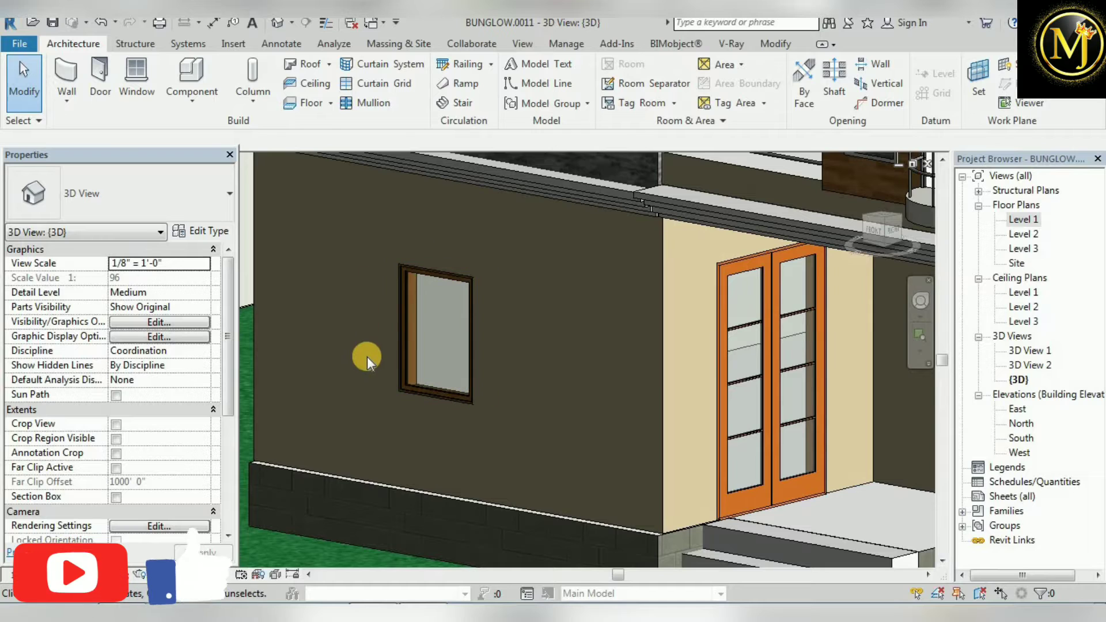
scroll(369, 358, "down", 2)
scroll(450, 386, "down", 2)
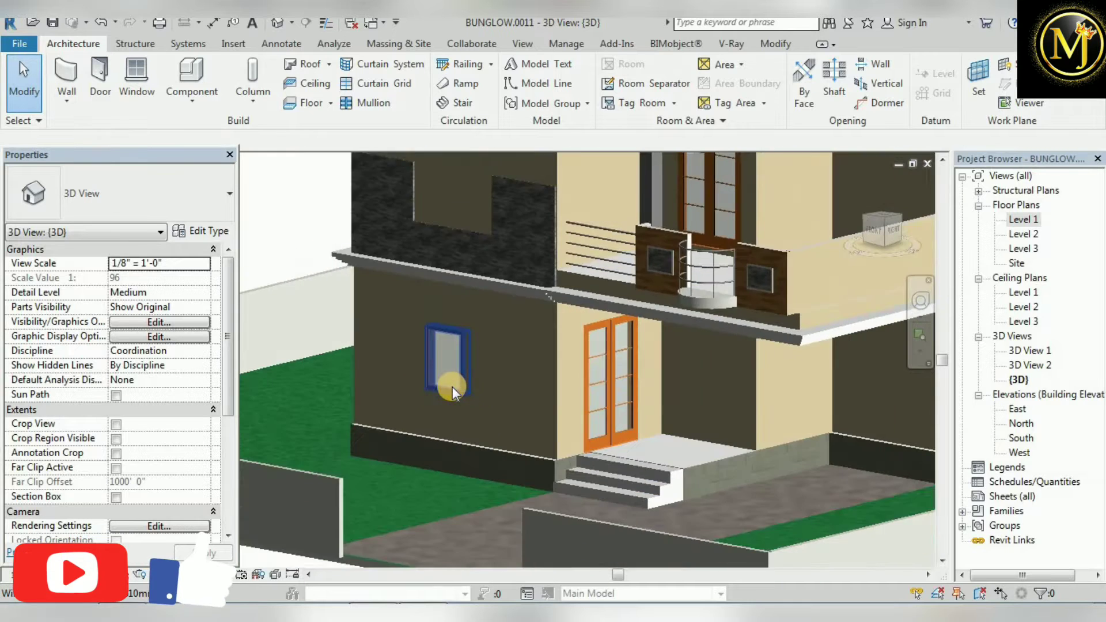
scroll(452, 386, "down", 3)
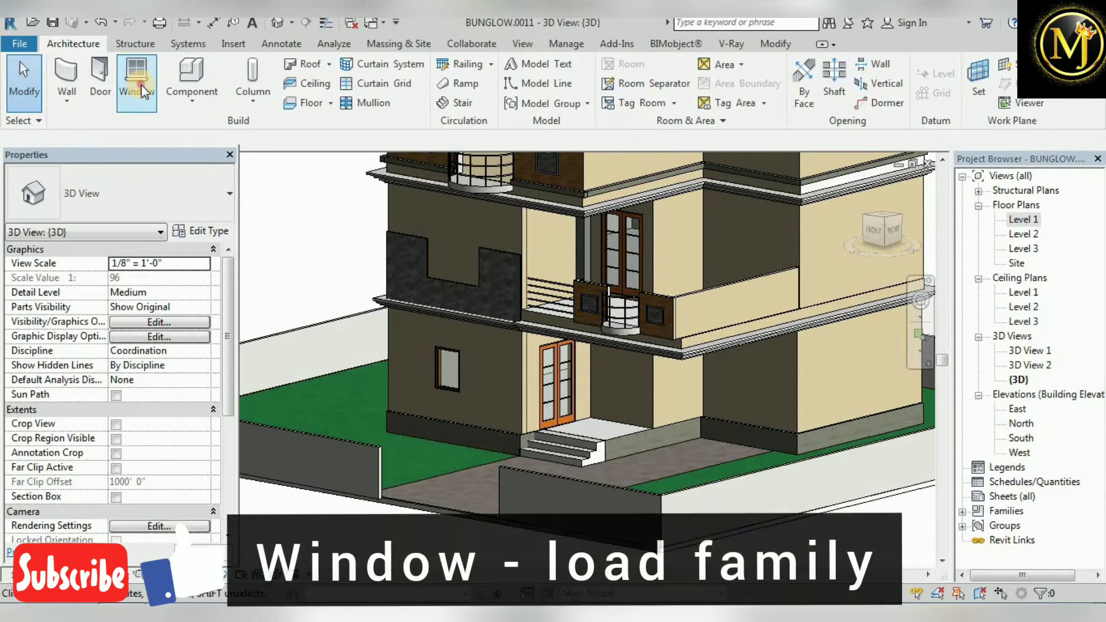
Start a new window placement and open the Windows folder of the US Imperial library for loading a family.
left_click(141, 85)
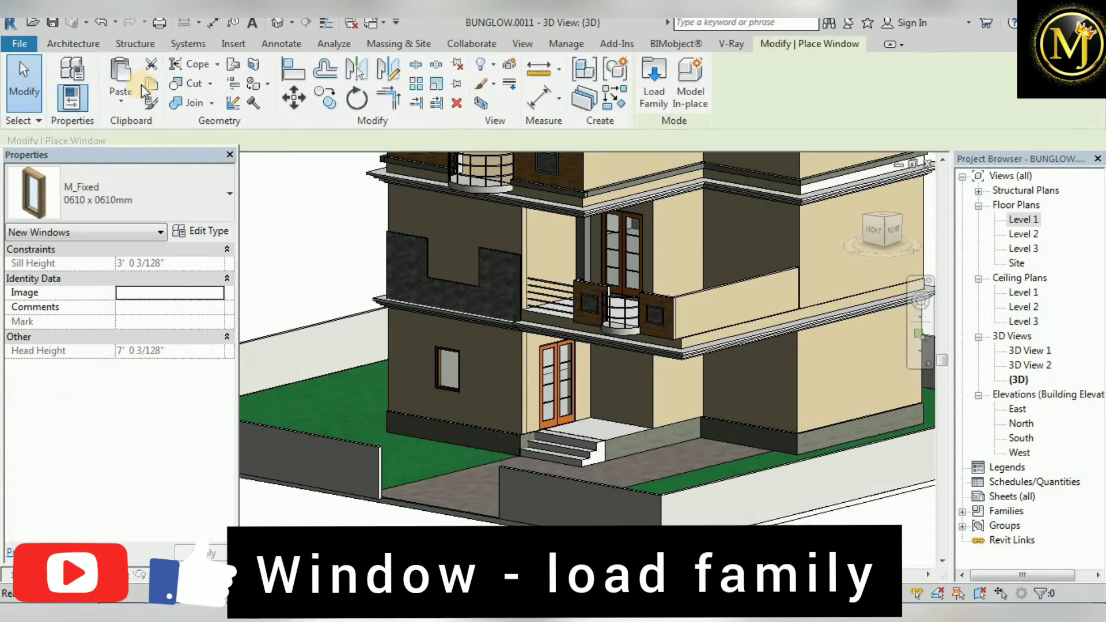
left_click(646, 91)
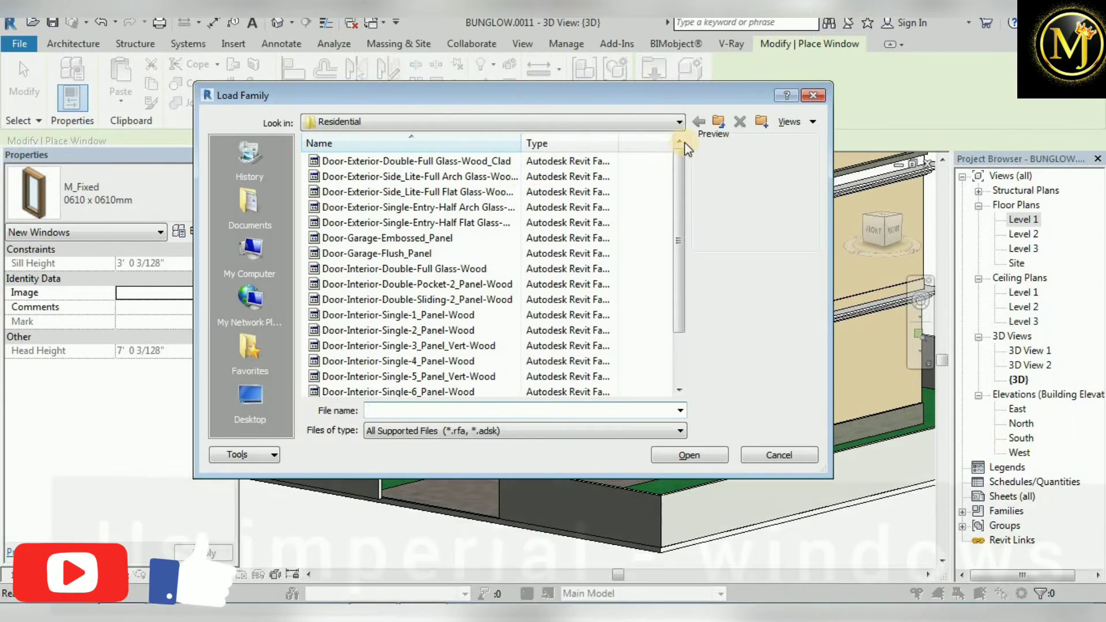
left_click(714, 124)
left_click(715, 123)
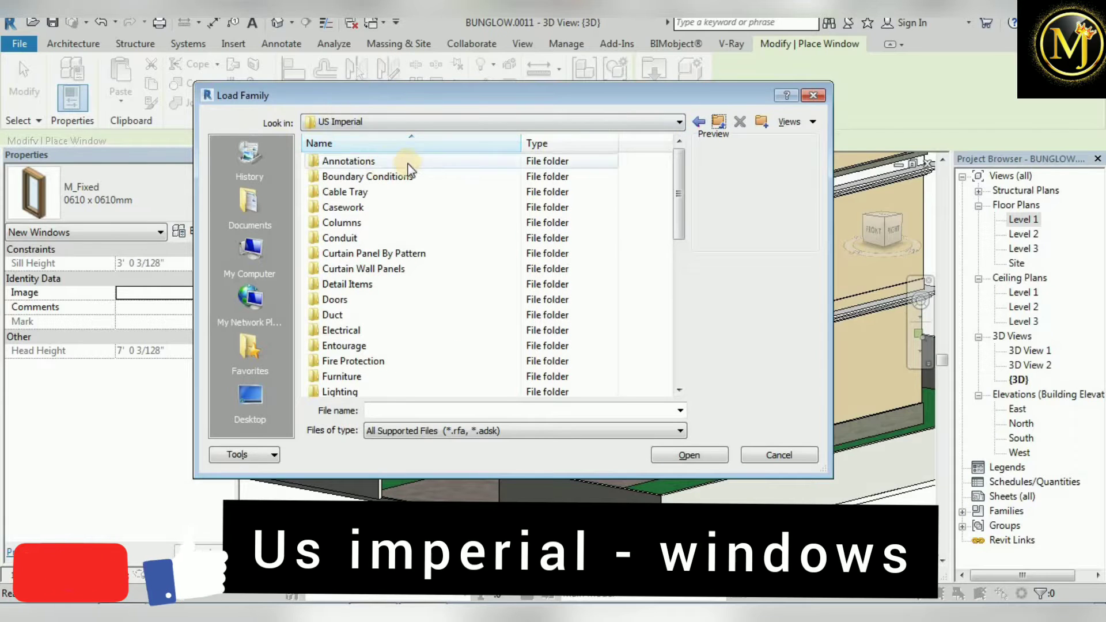
left_click_drag(682, 190, 680, 334)
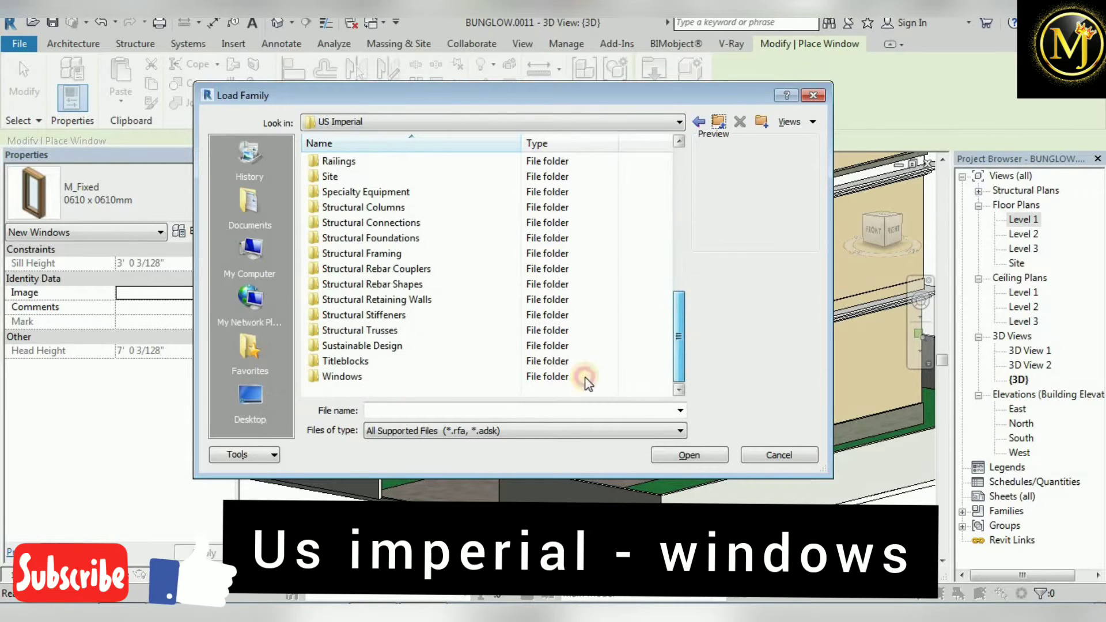
double_click(407, 377)
Browse the window families in the Windows folder and compare their previews to choose a suitable one.
left_click(402, 163)
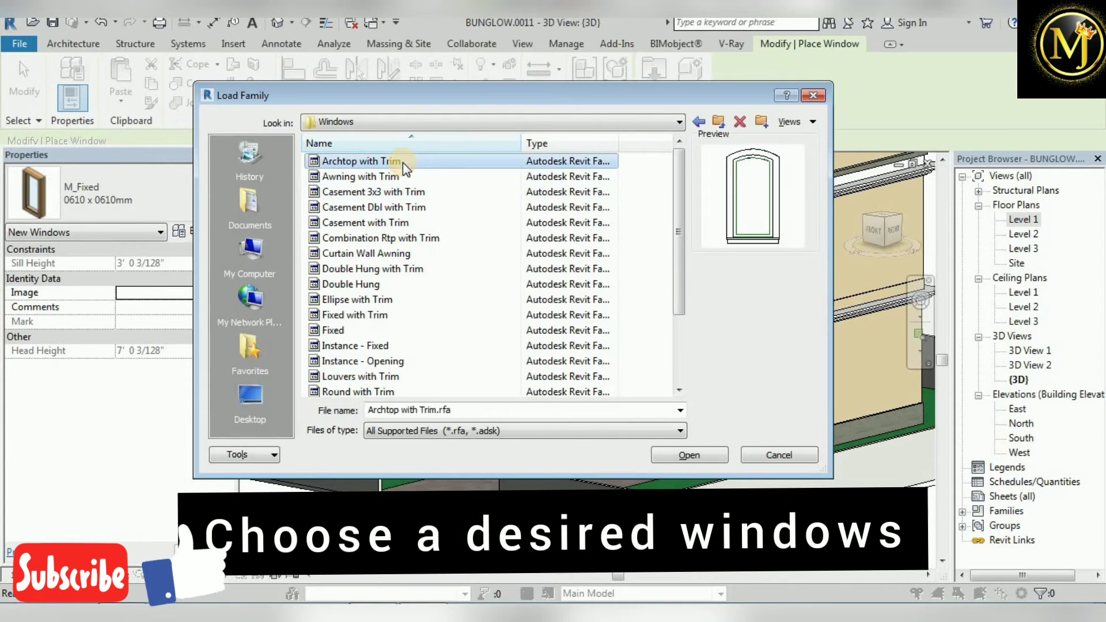
key("Down")
key("Down")
key("Down")
key("Down")
key("Down")
key("Down")
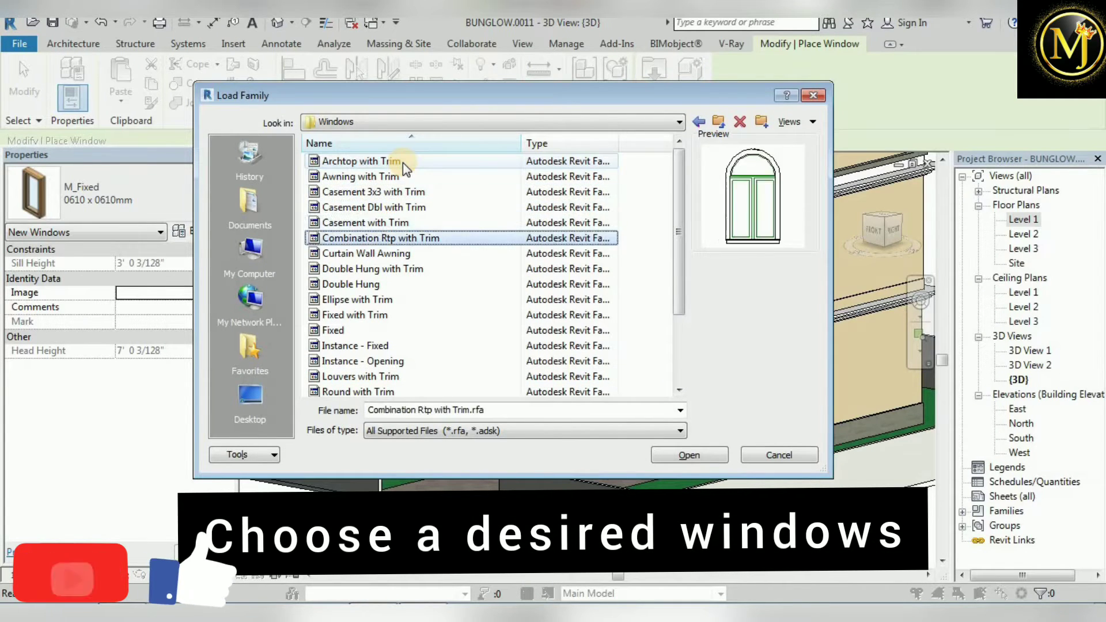
key("Down")
key("Down")
key("Down")
key("Down")
key("Down")
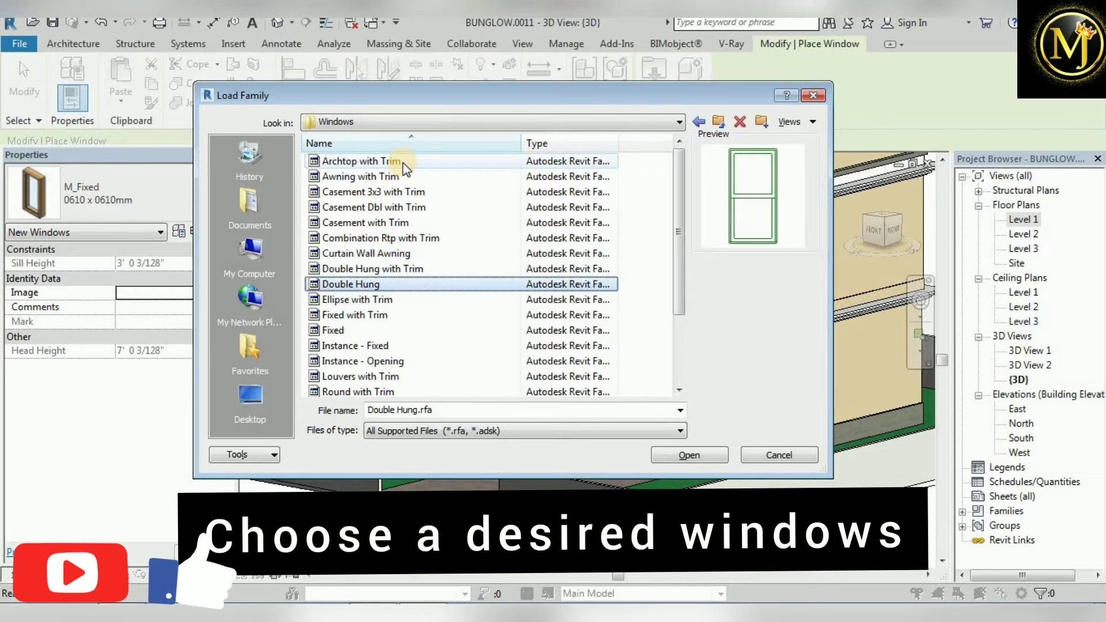
key("Down")
key("Down")
key("Down")
key("Down")
key("Down")
key("Down")
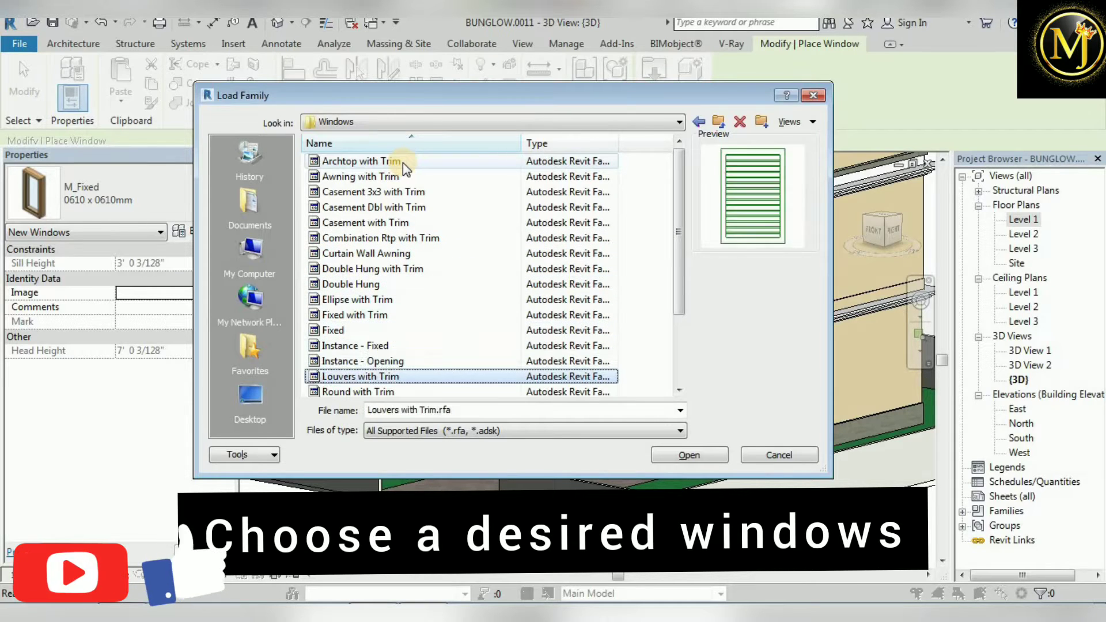
key("Down")
key("Down")
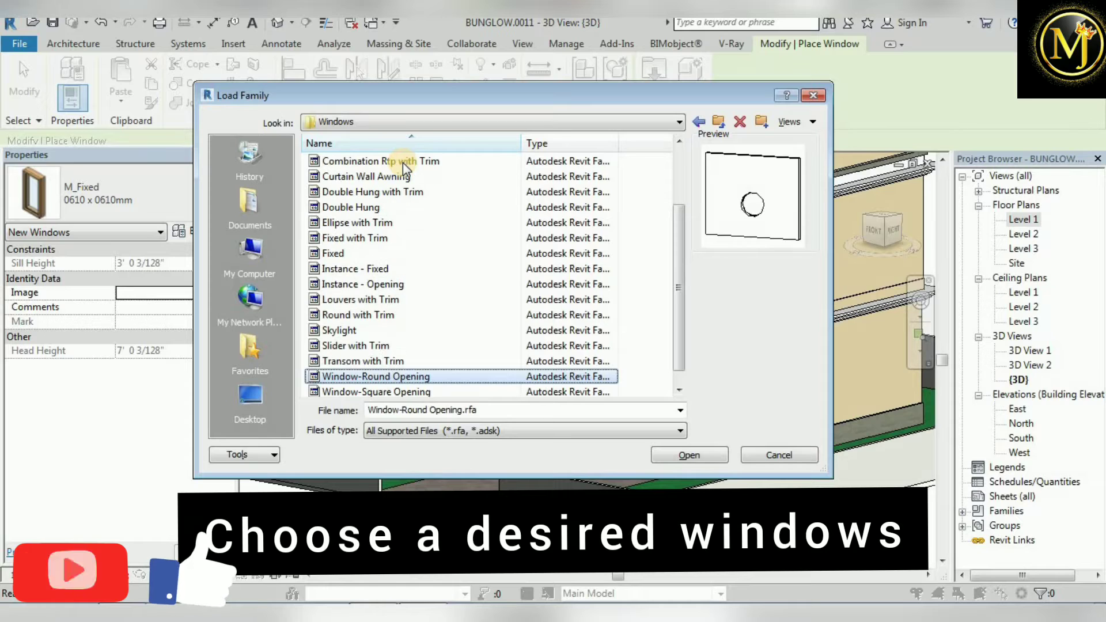
key("Up")
key("Up")
key("Up")
key("Up")
key("Up")
key("Up")
key("Up")
key("Up")
key("Up")
key("Up")
key("Up")
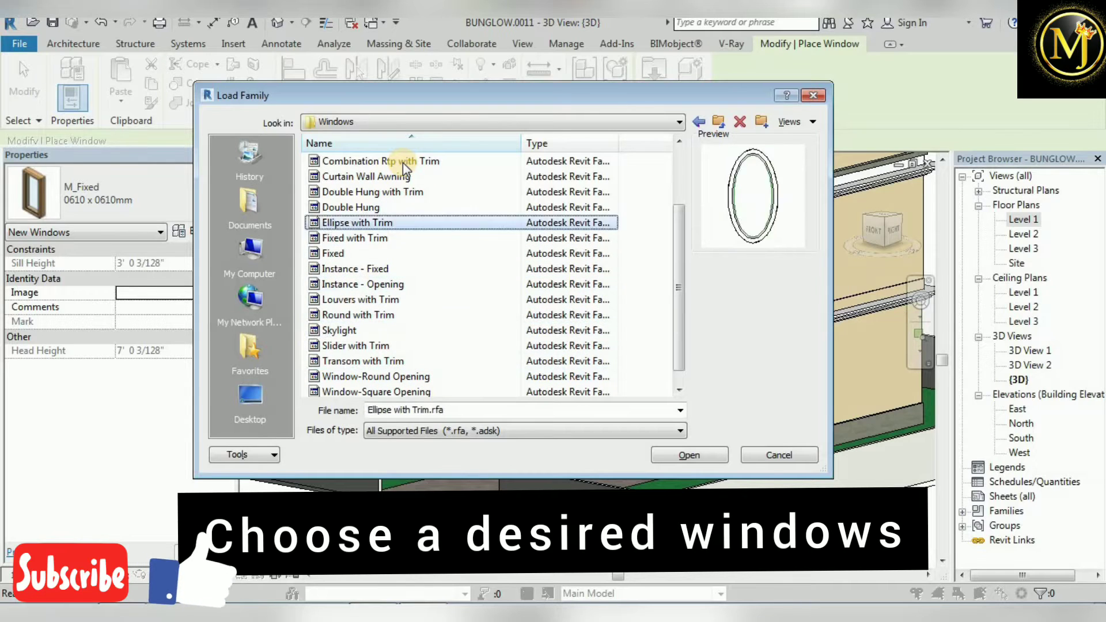
Load the Casement 3x3 with Trim window family into the project.
scroll(417, 189, "up", 2)
left_click(381, 192)
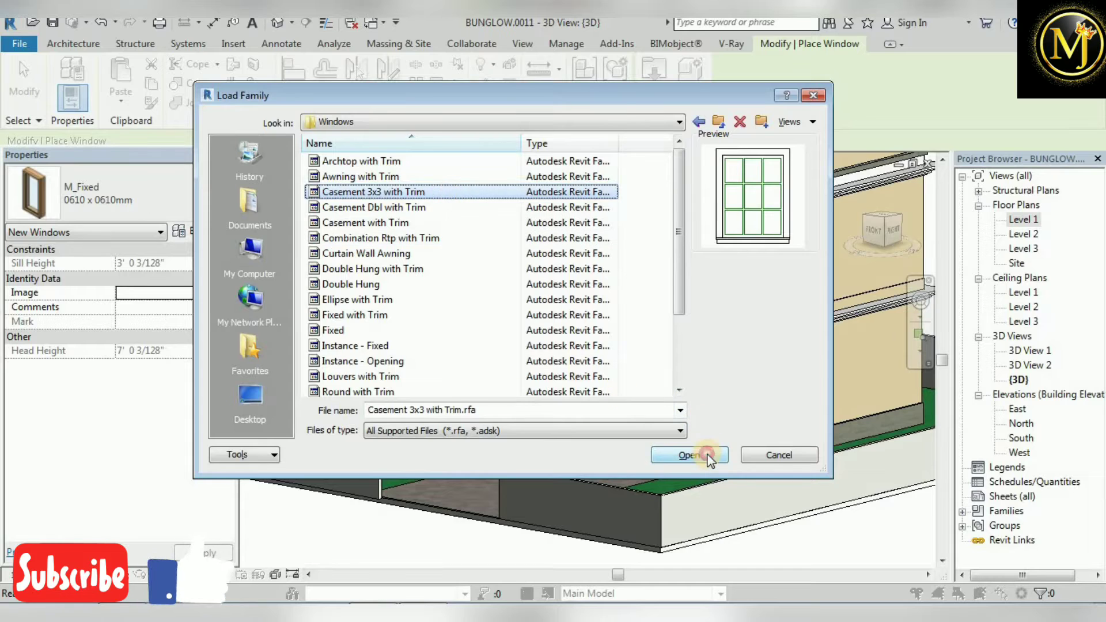
left_click(692, 455)
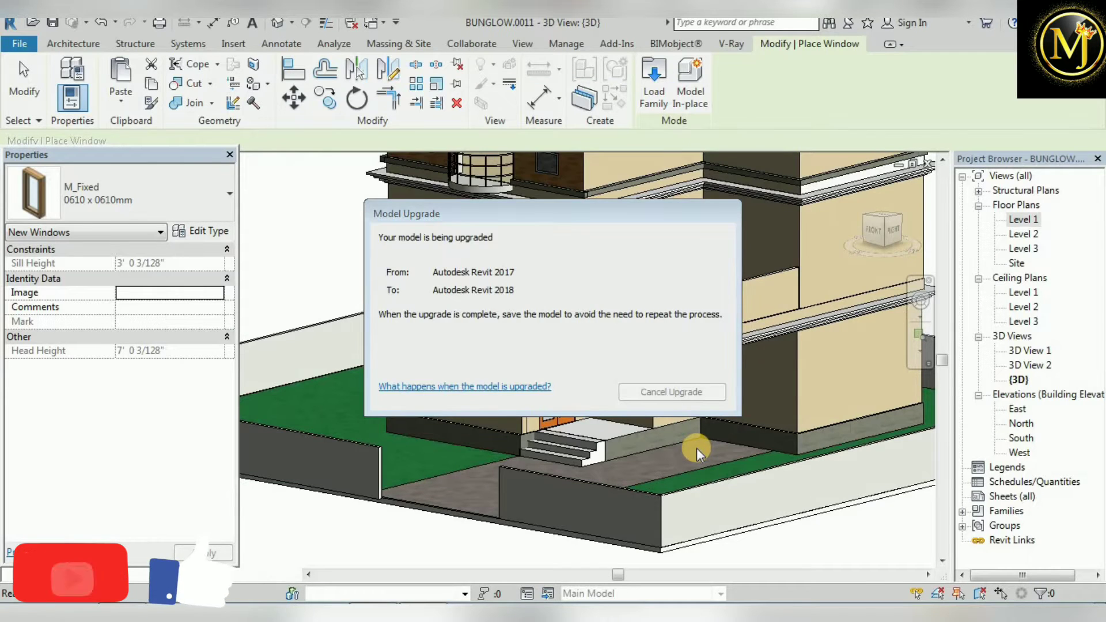
Place a Casement 3x3 with Trim window of type 36" x 48" on the blank ground-floor wall of the projecting corner room and finish placing.
scroll(907, 415, "up", 5)
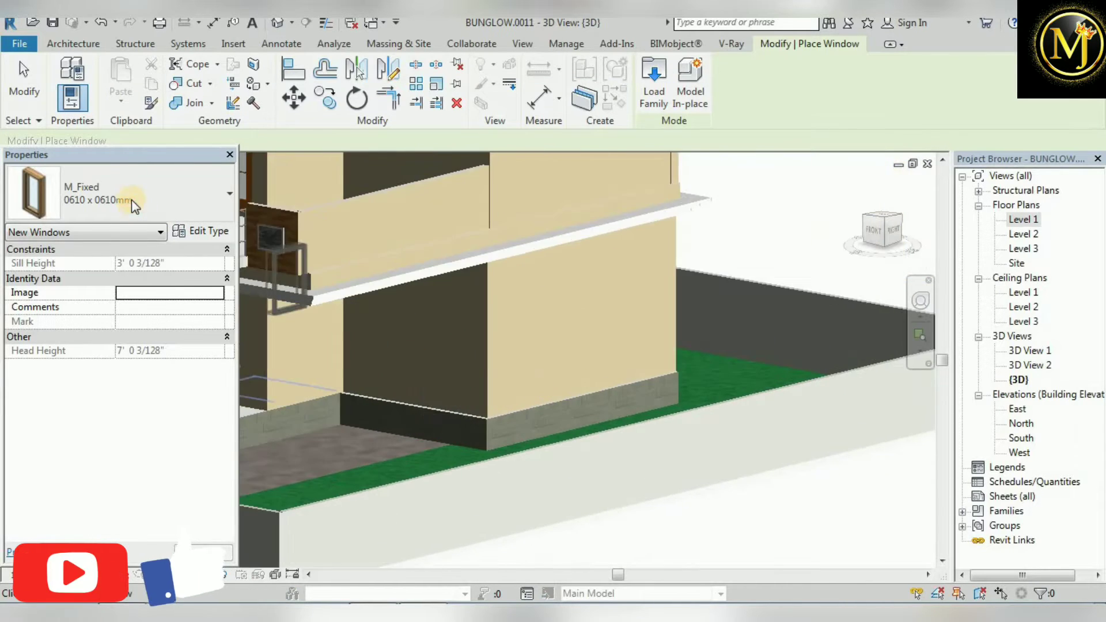
left_click(131, 199)
scroll(83, 289, "up", 2)
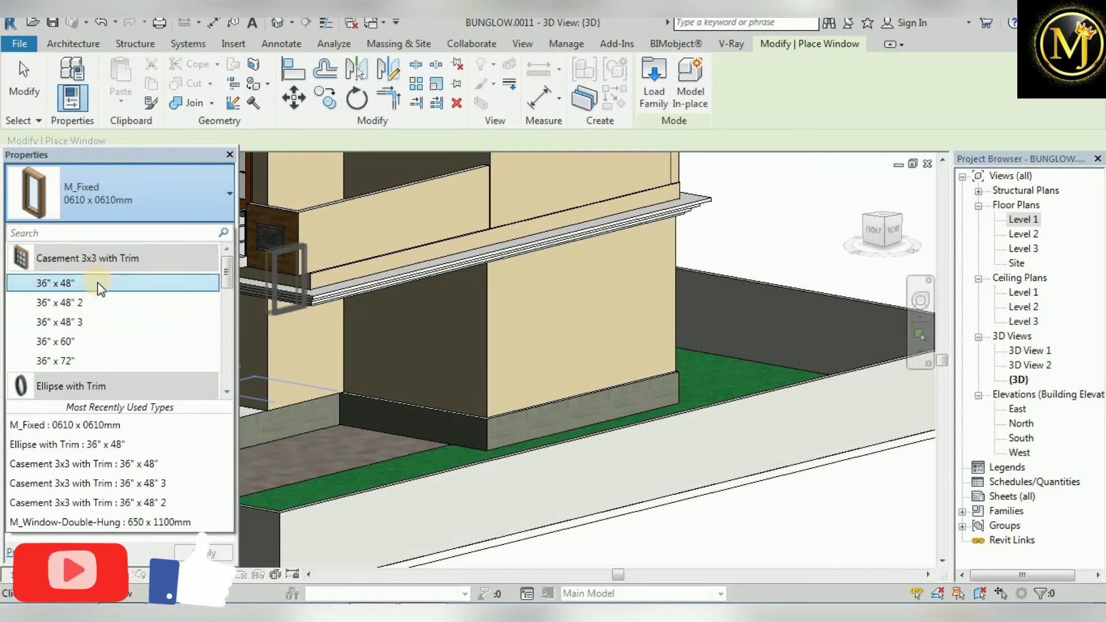
left_click(98, 282)
scroll(563, 315, "up", 1)
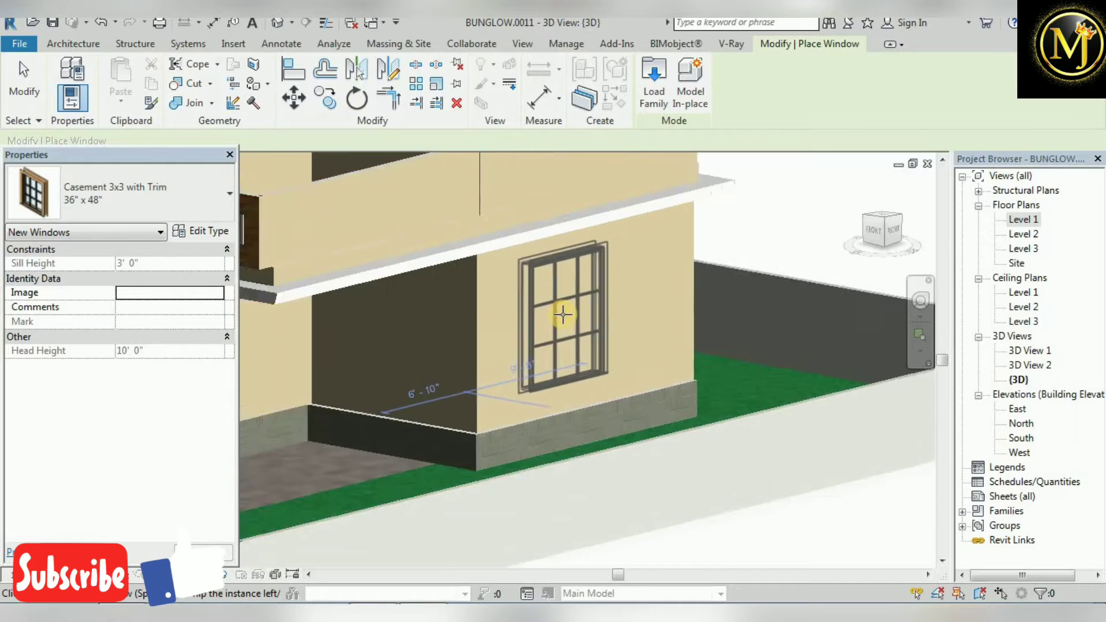
scroll(563, 314, "up", 2)
left_click(593, 316)
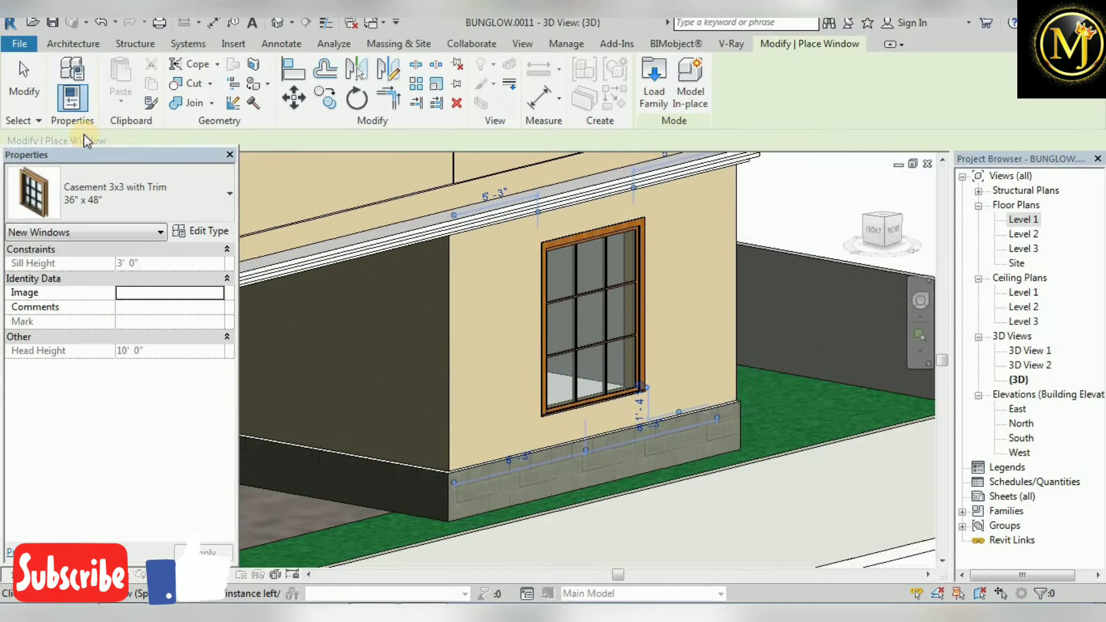
left_click(23, 80)
Set the sill height of the newly placed casement window to 2' and apply it.
scroll(684, 321, "down", 2)
scroll(770, 271, "up", 1)
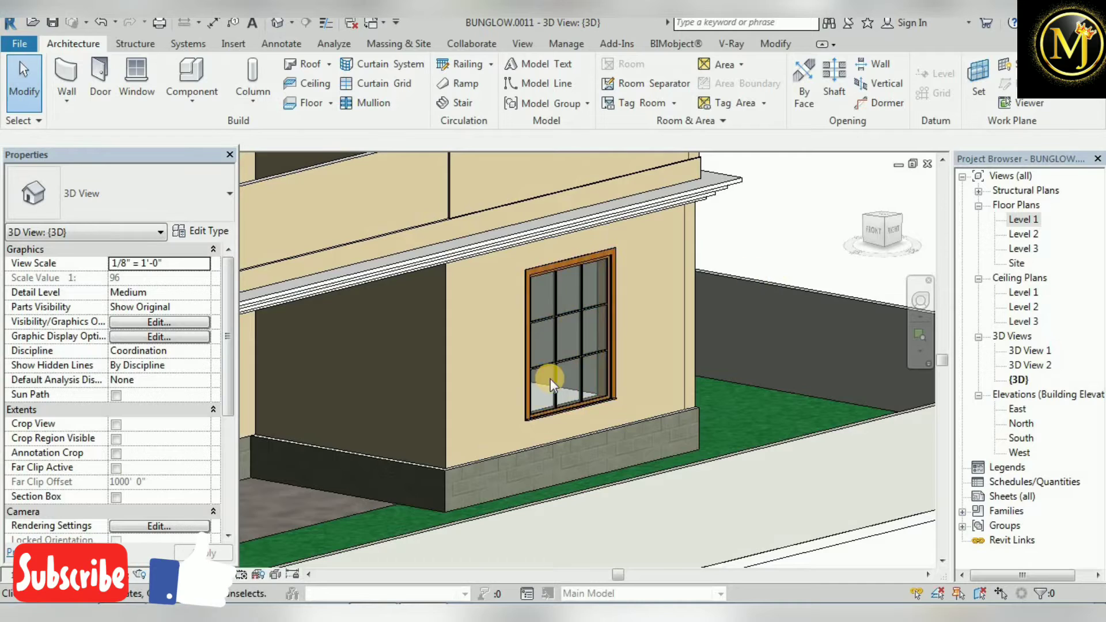
scroll(551, 378, "up", 3)
scroll(623, 360, "down", 3)
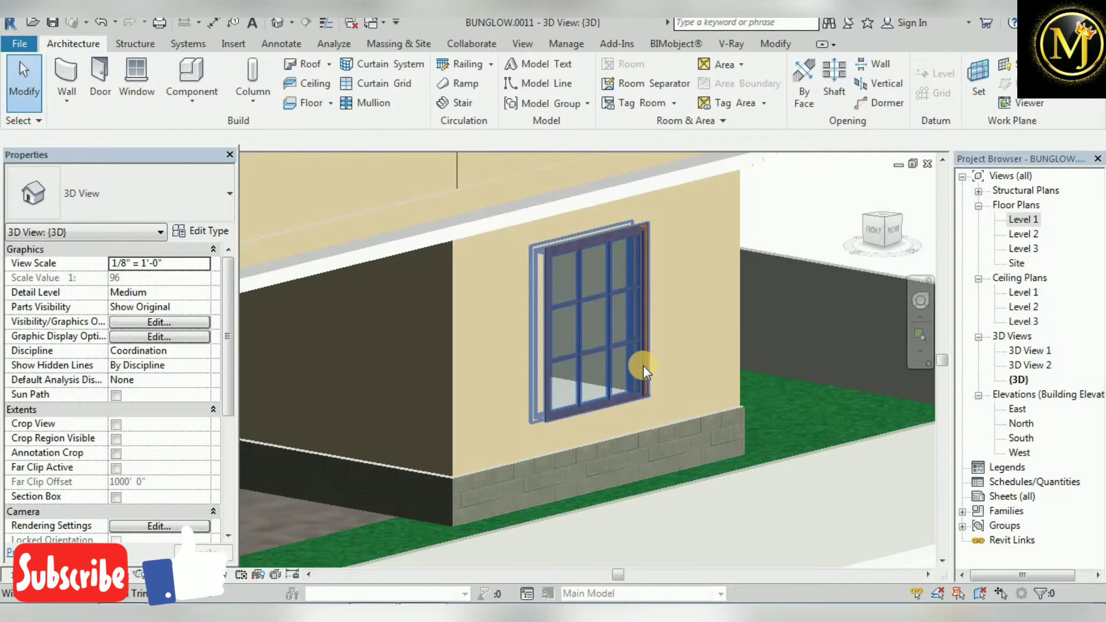
left_click(643, 366)
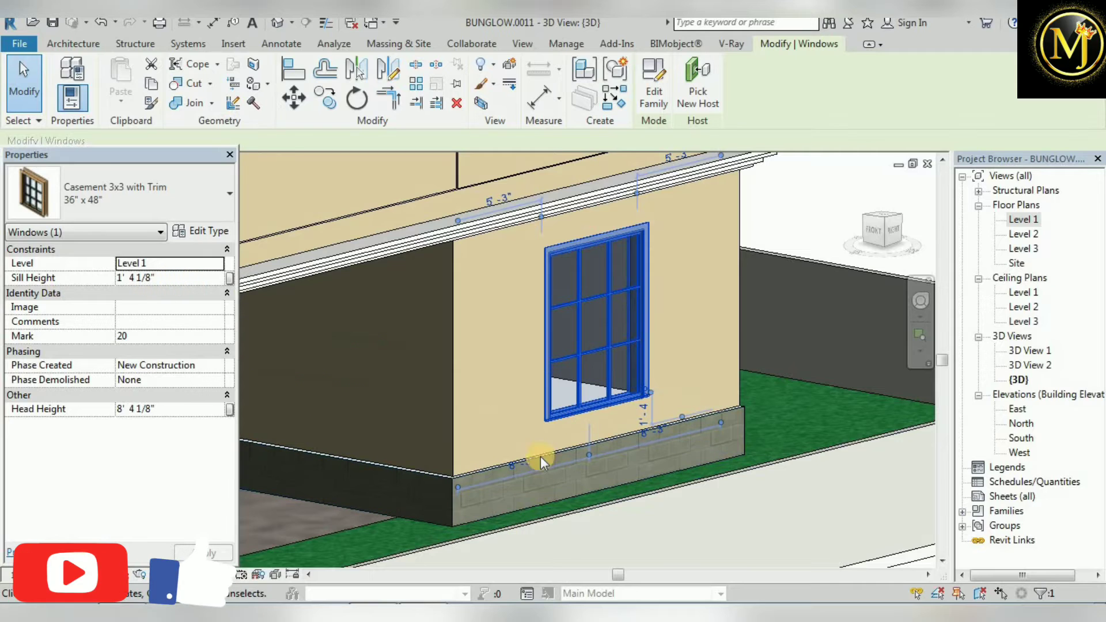
left_click(181, 279)
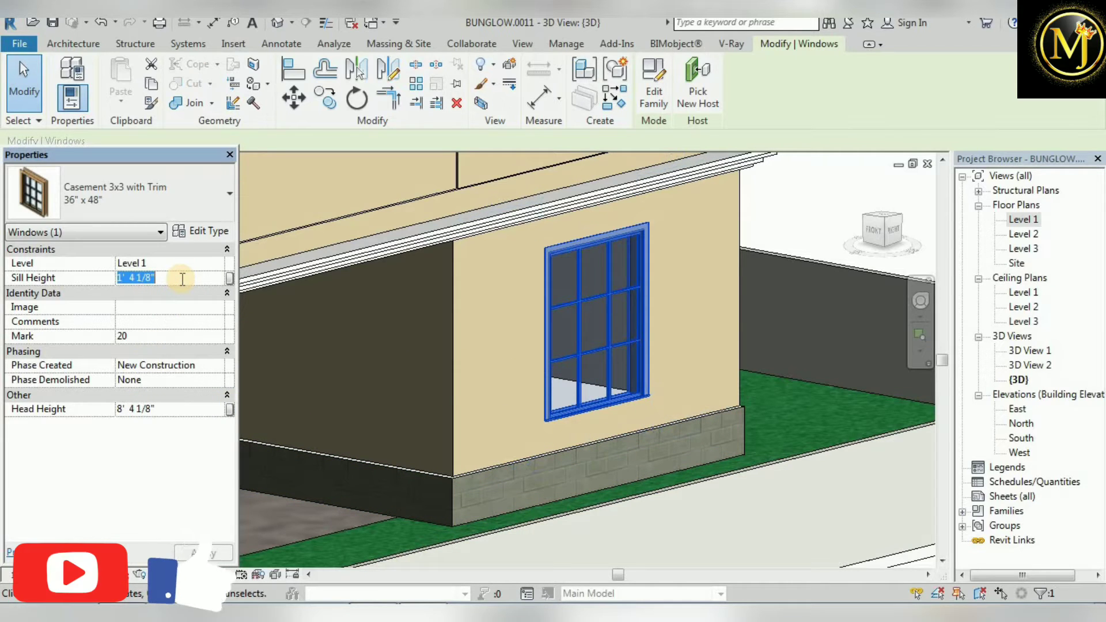
left_click(232, 554)
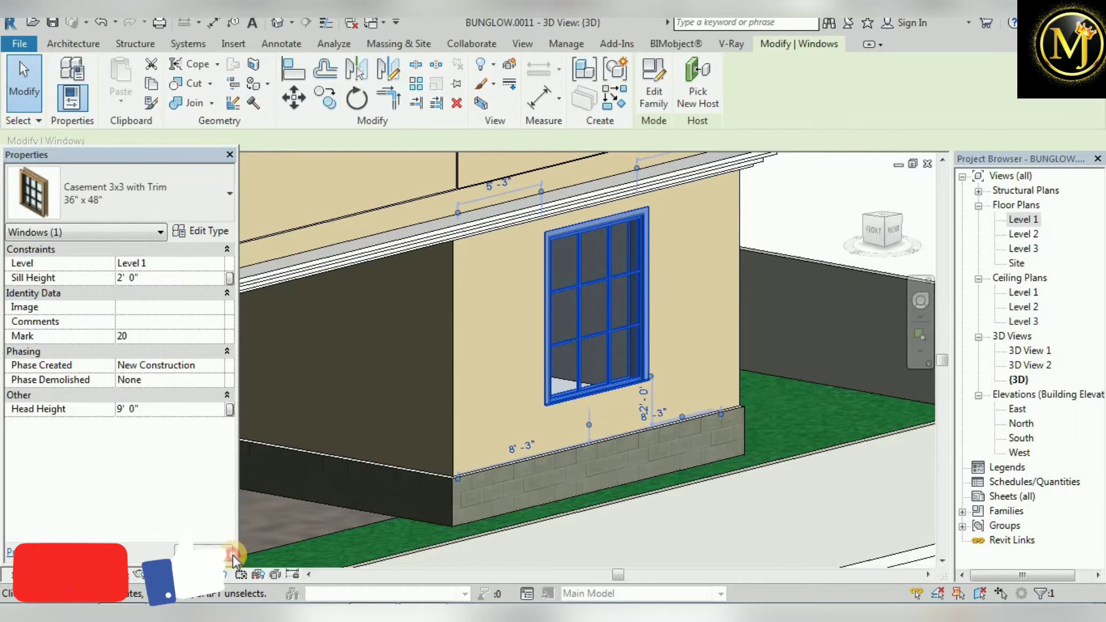
Check the casement window's type properties and move the window along the wall toward the near corner, making room beside it.
left_click(201, 231)
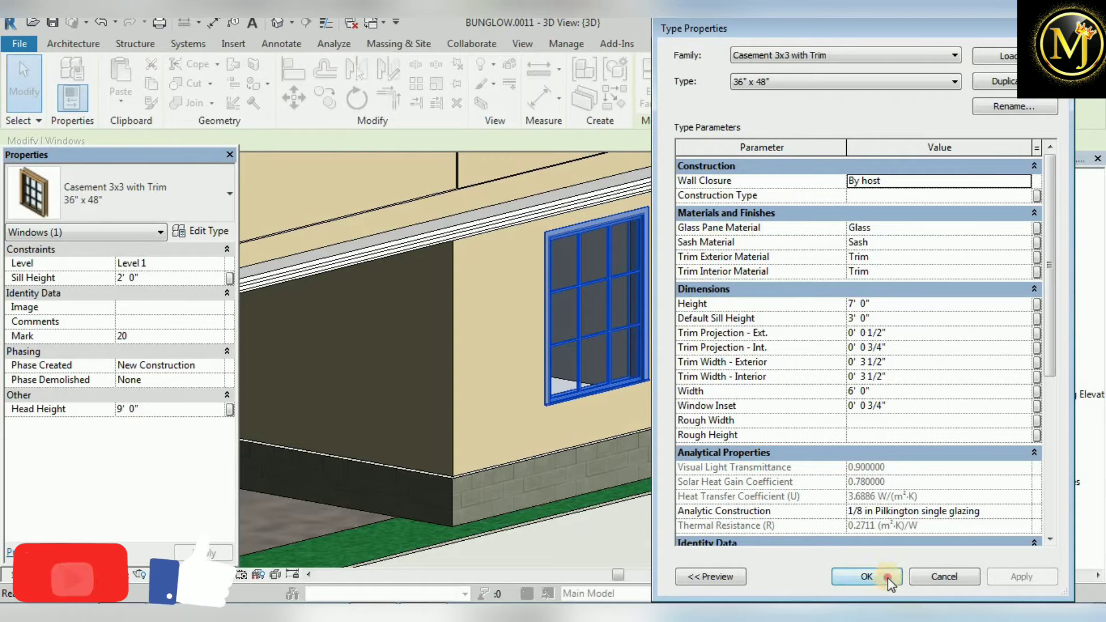
left_click(867, 577)
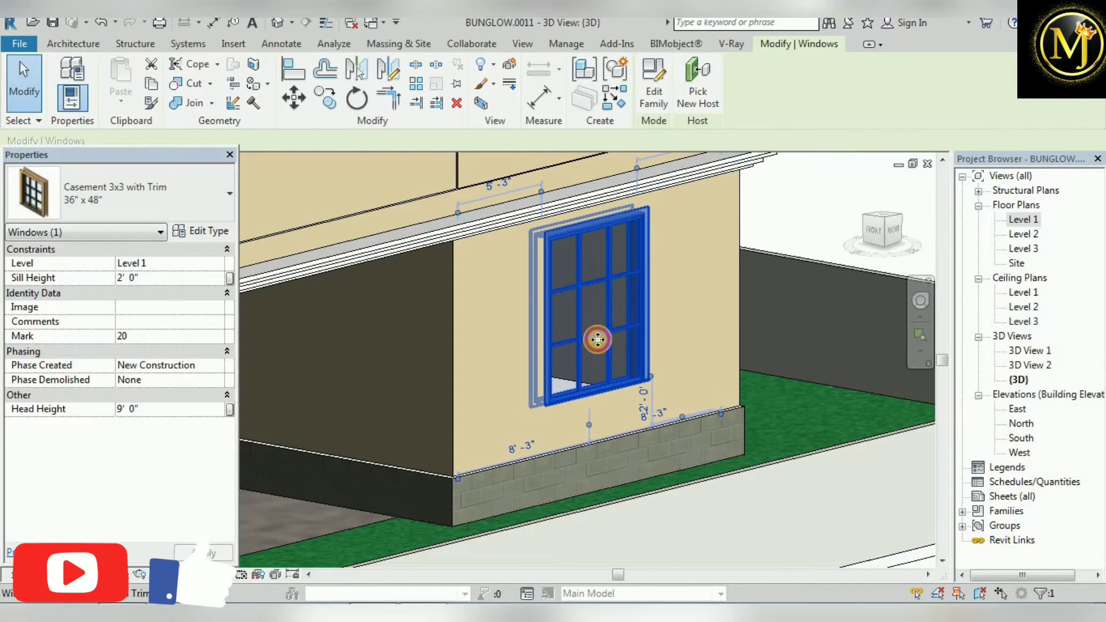
left_click_drag(592, 336, 555, 357)
key("Escape")
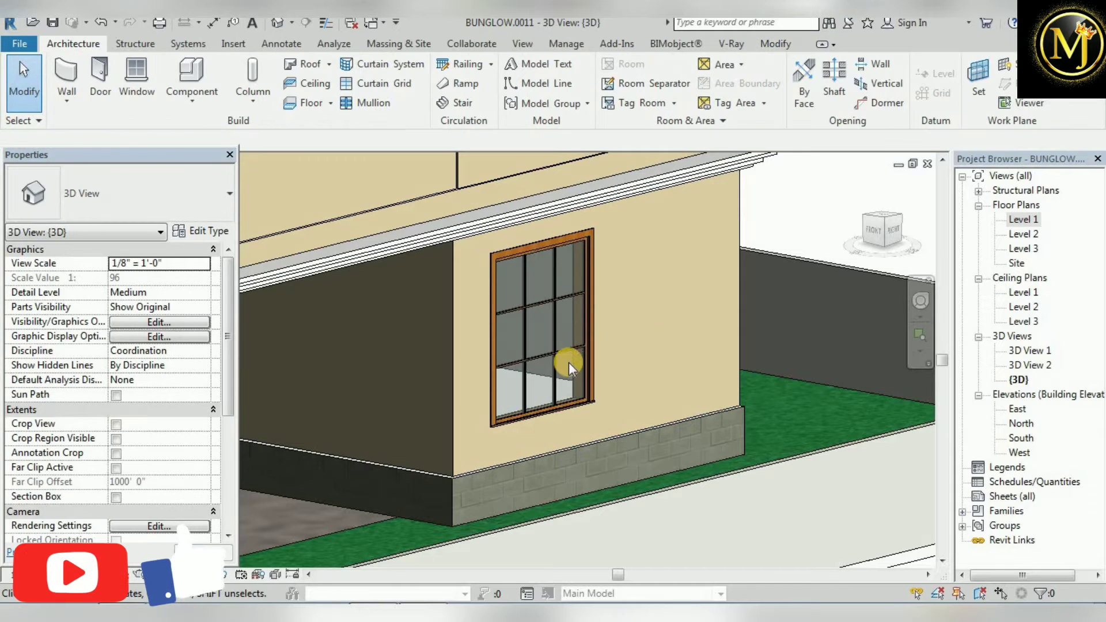
Place a second 36" x 48" Casement 3x3 with Trim window beside the first, near the wall's far end.
left_click(136, 92)
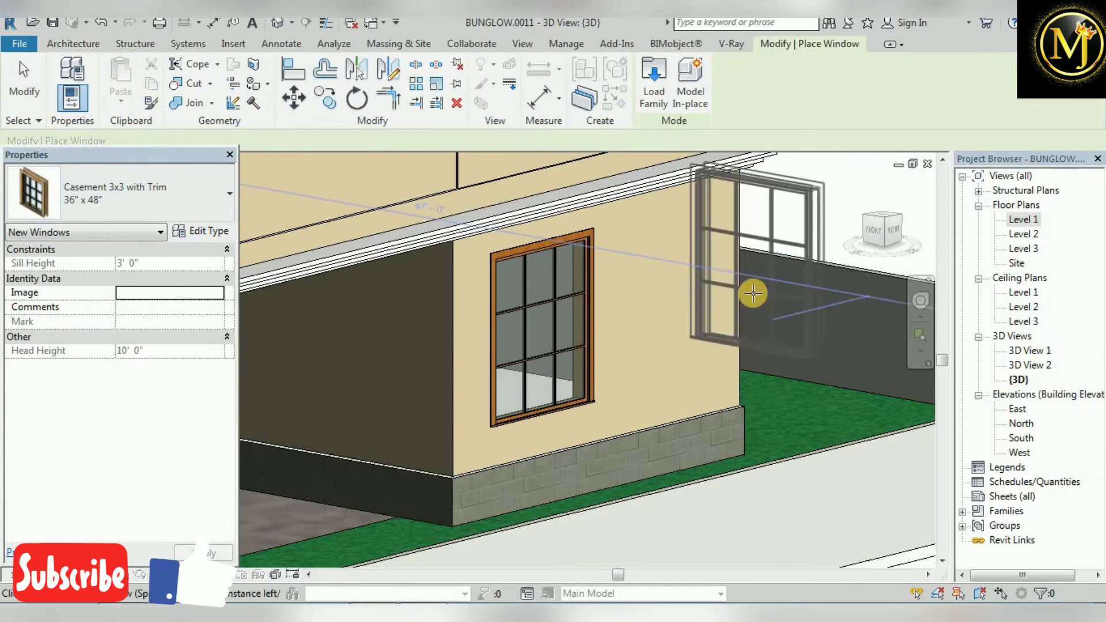
left_click(668, 335)
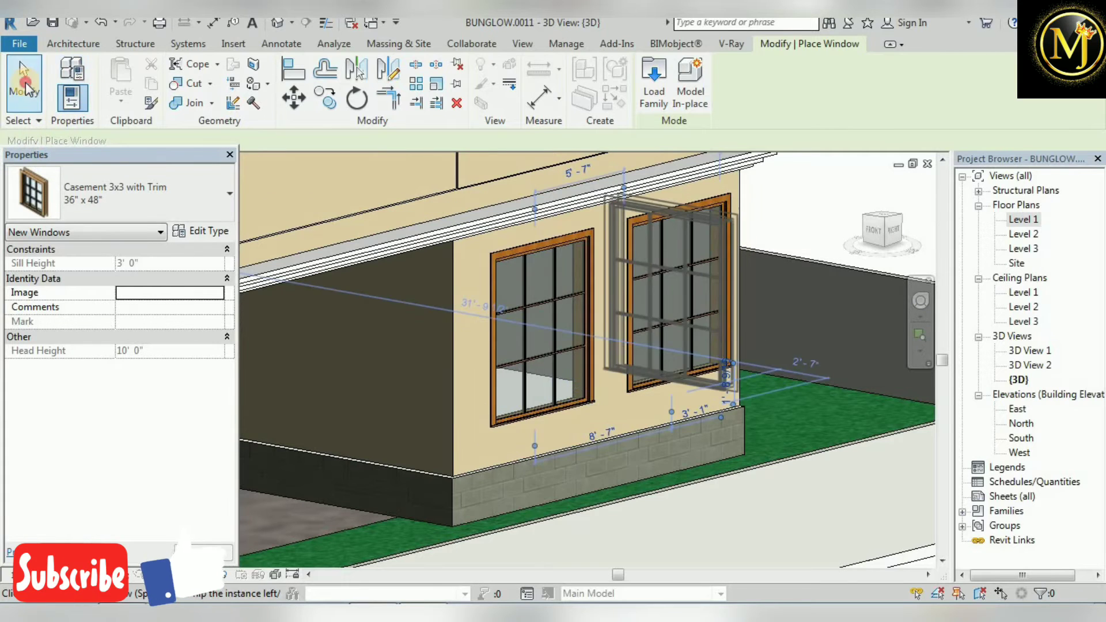
key("Escape")
key("Escape")
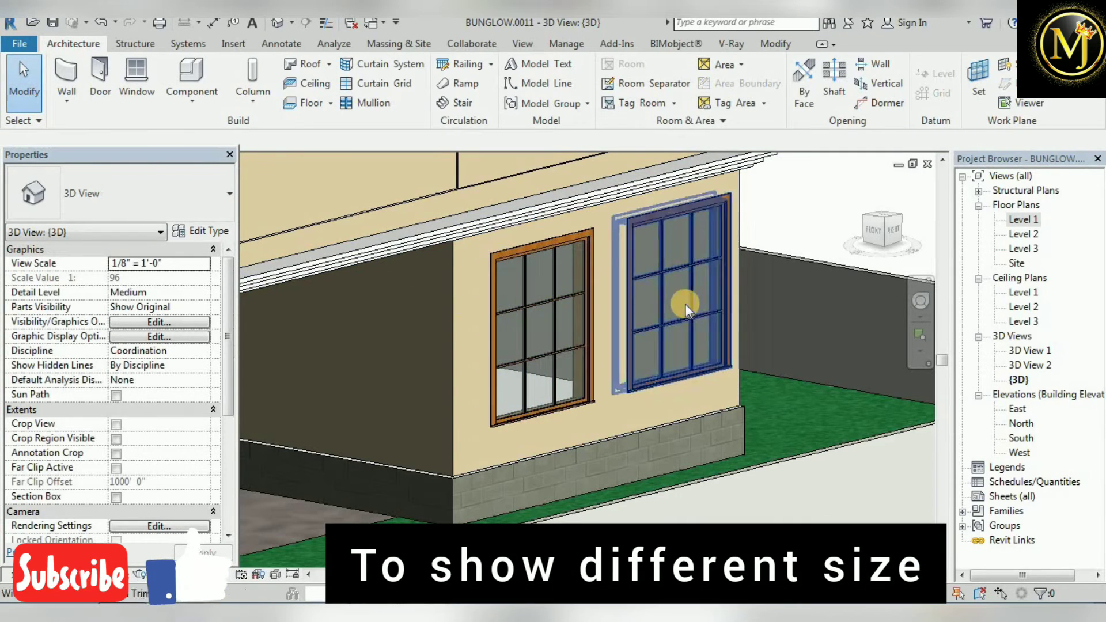
Set the 36" x 48" casement window type's height to 5' and width to 3', and confirm the type changes.
left_click(655, 307)
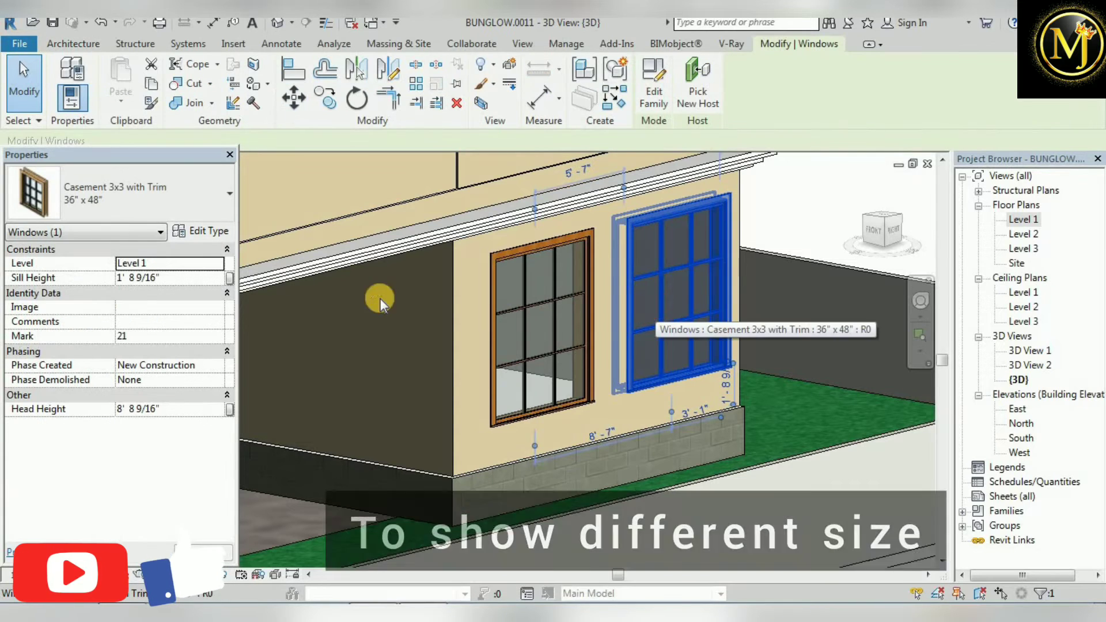
left_click(192, 229)
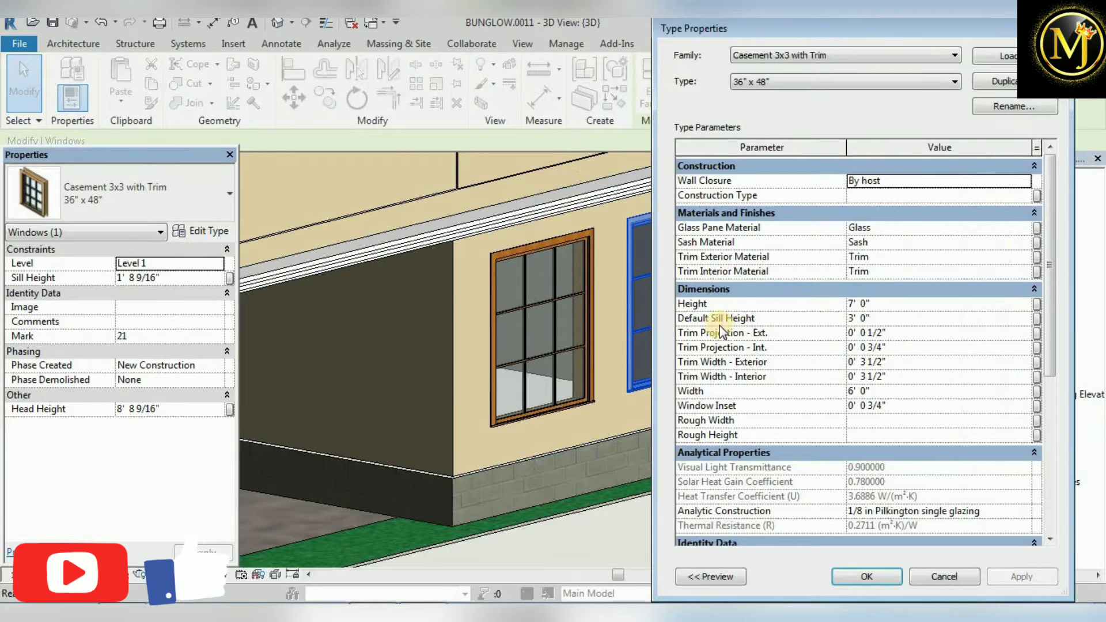
left_click(935, 309)
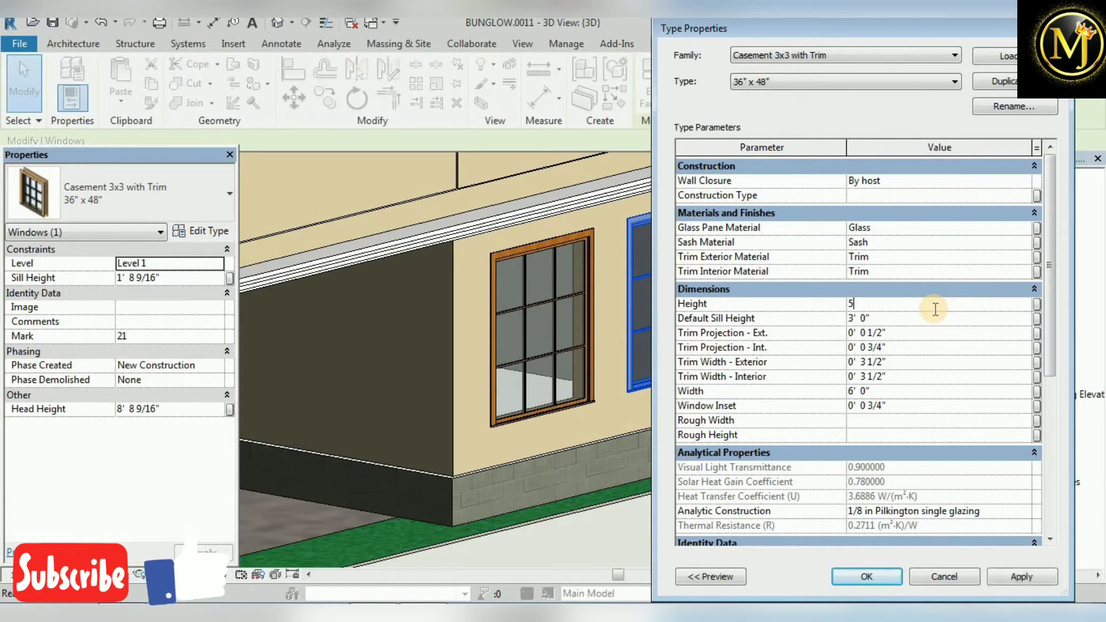
left_click(914, 390)
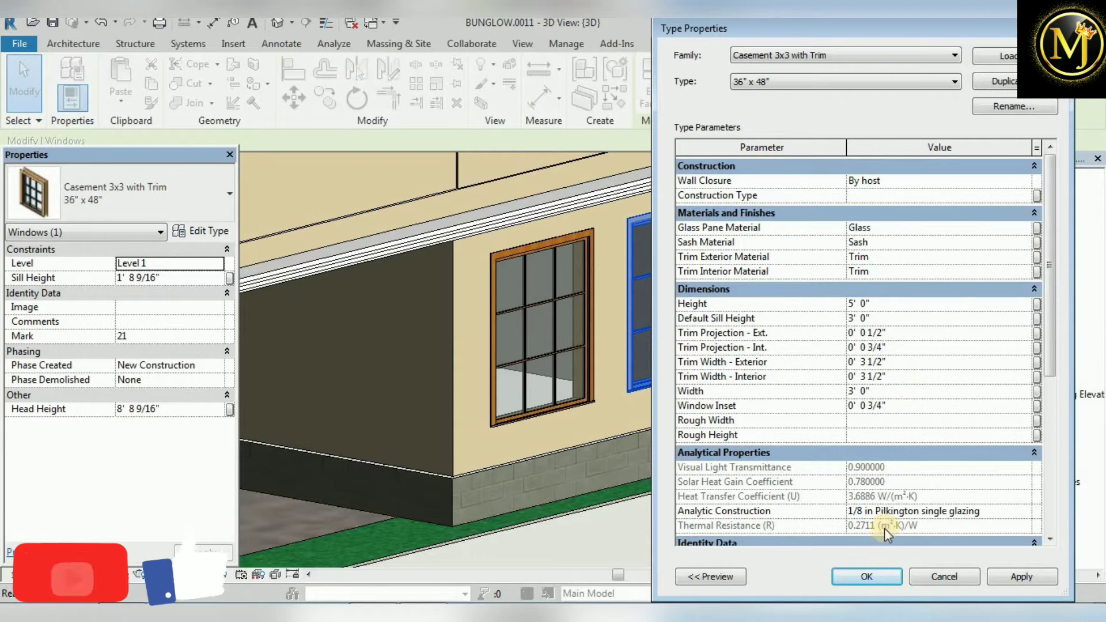
left_click(867, 577)
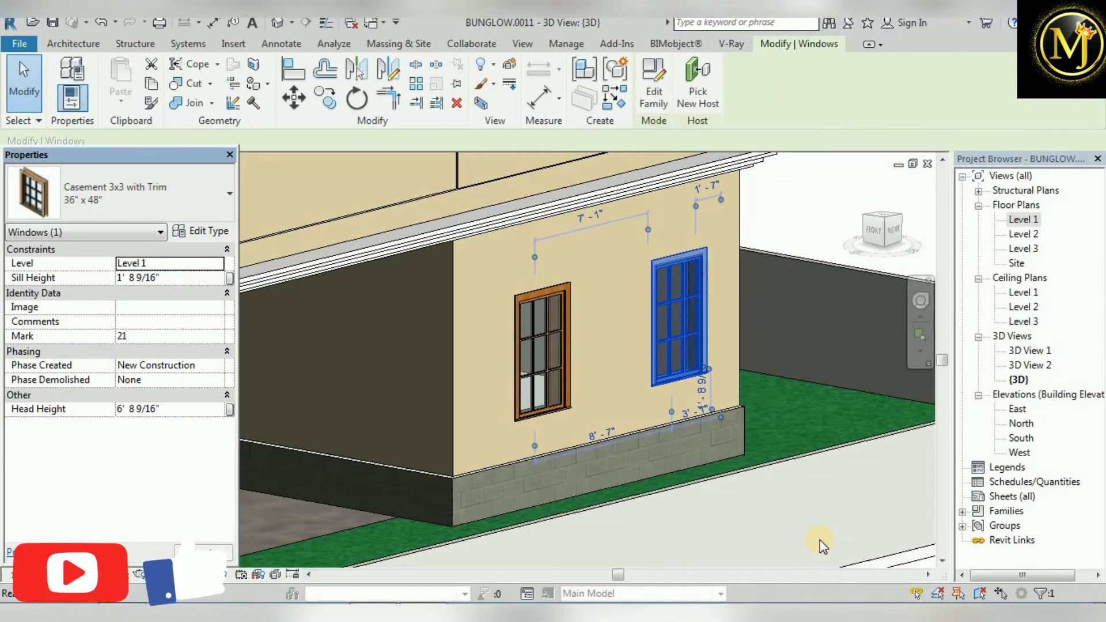
left_click(820, 540)
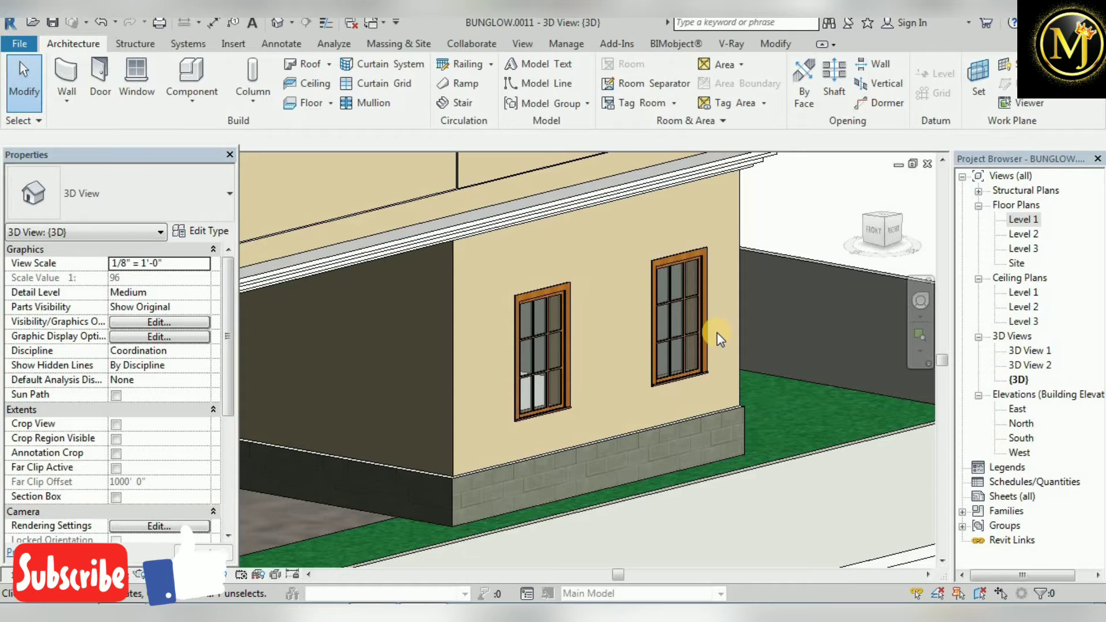
Duplicate the window type of the second casement window under the name 2.
left_click(655, 338)
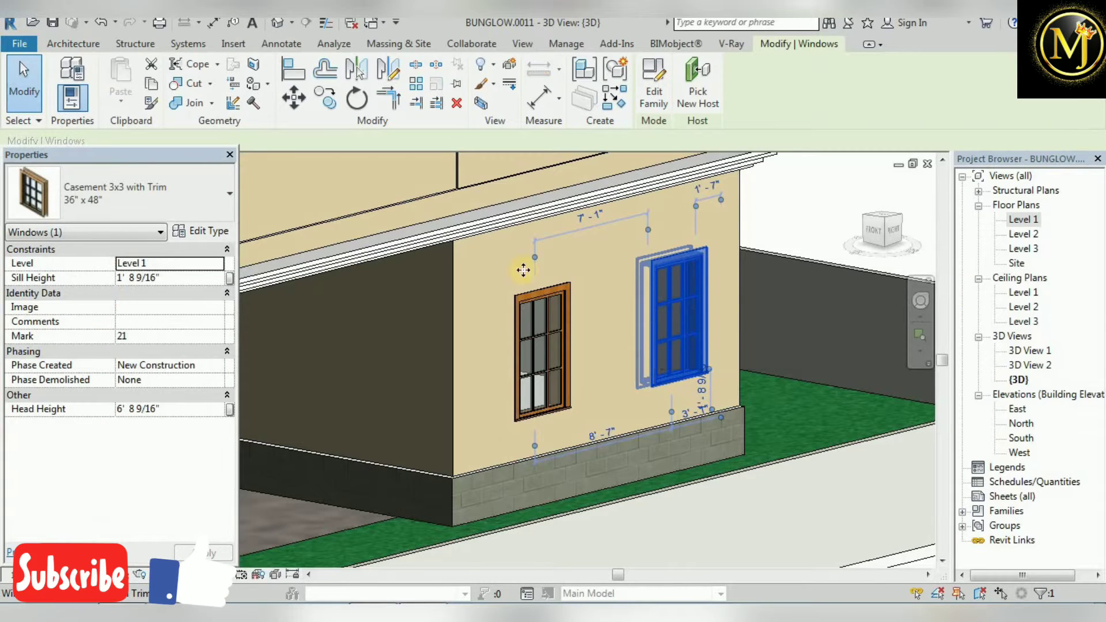
left_click(217, 230)
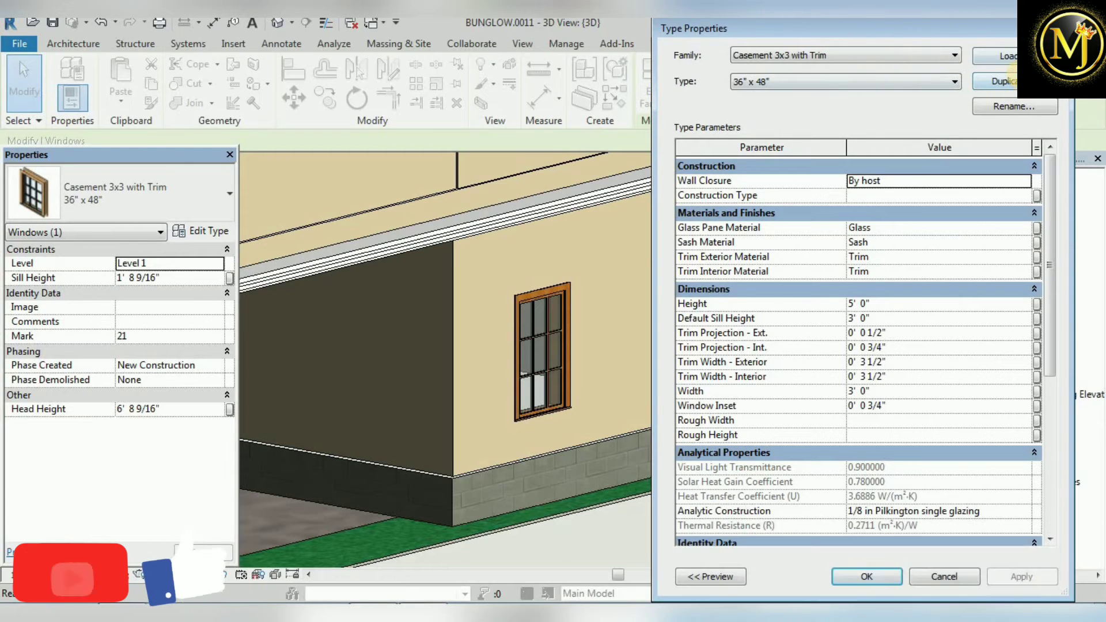
left_click(1006, 81)
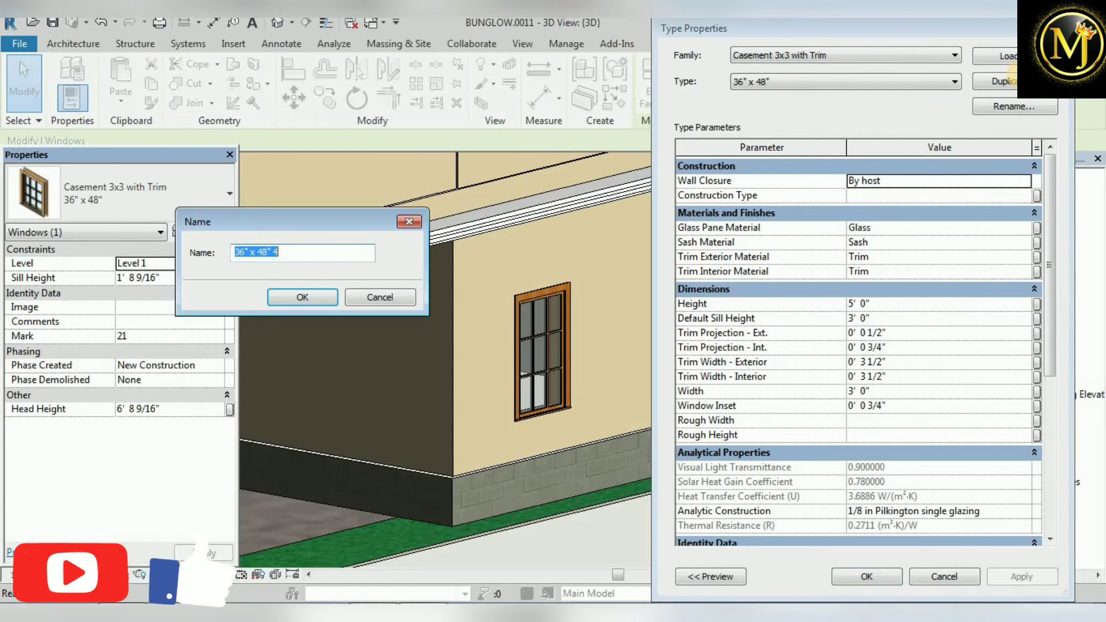
type("3")
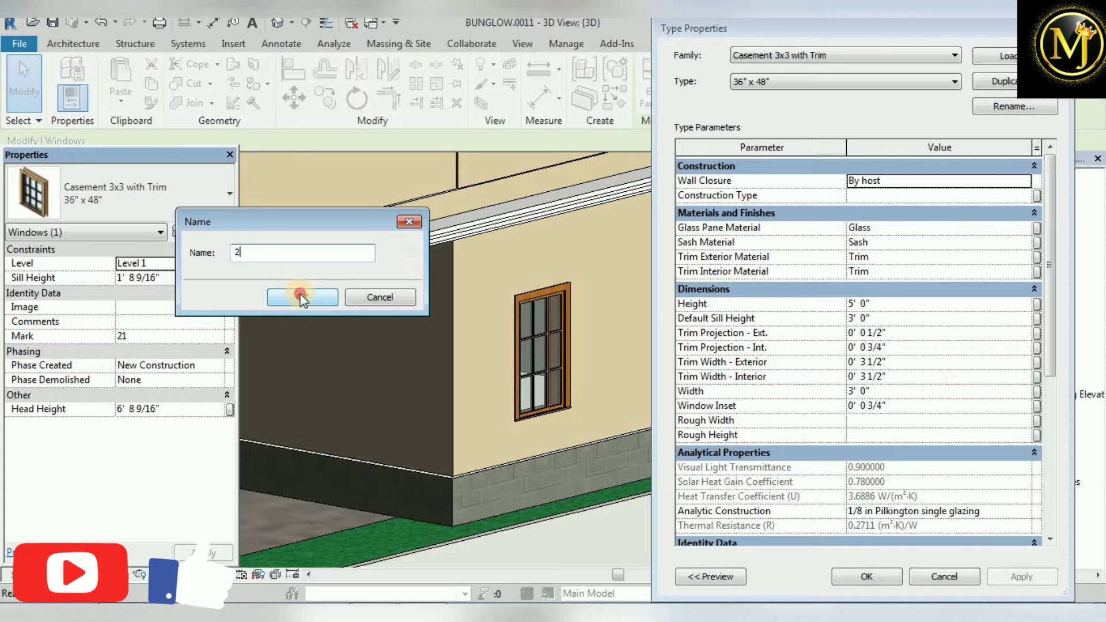
left_click(308, 298)
Set window type 2's height to 6' and width to 4', and confirm the type changes.
left_click(902, 304)
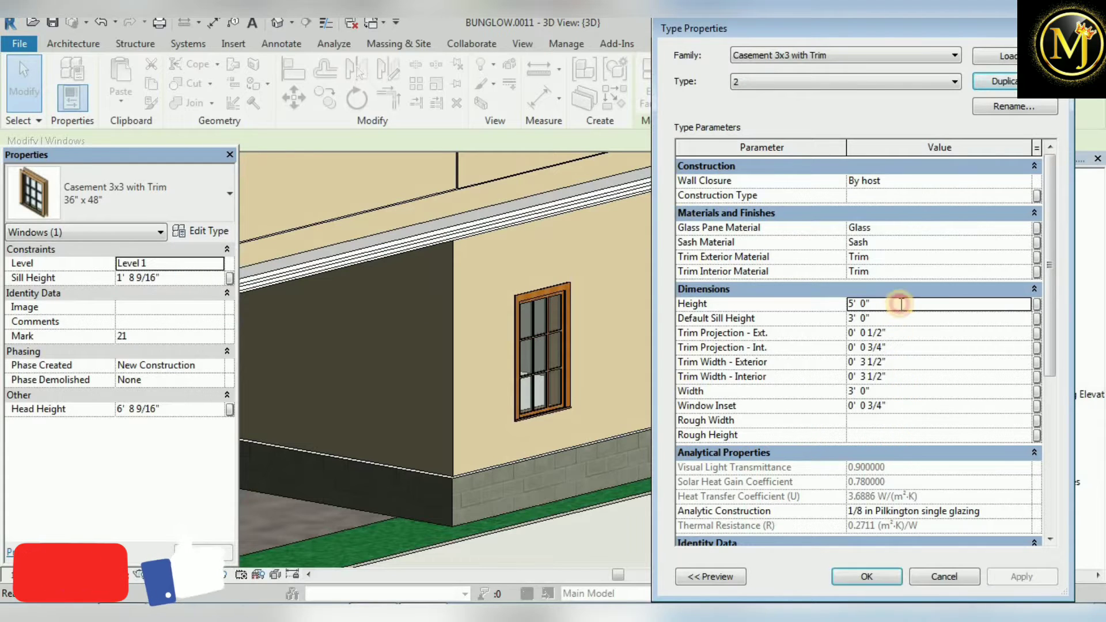
type("6")
key("Return")
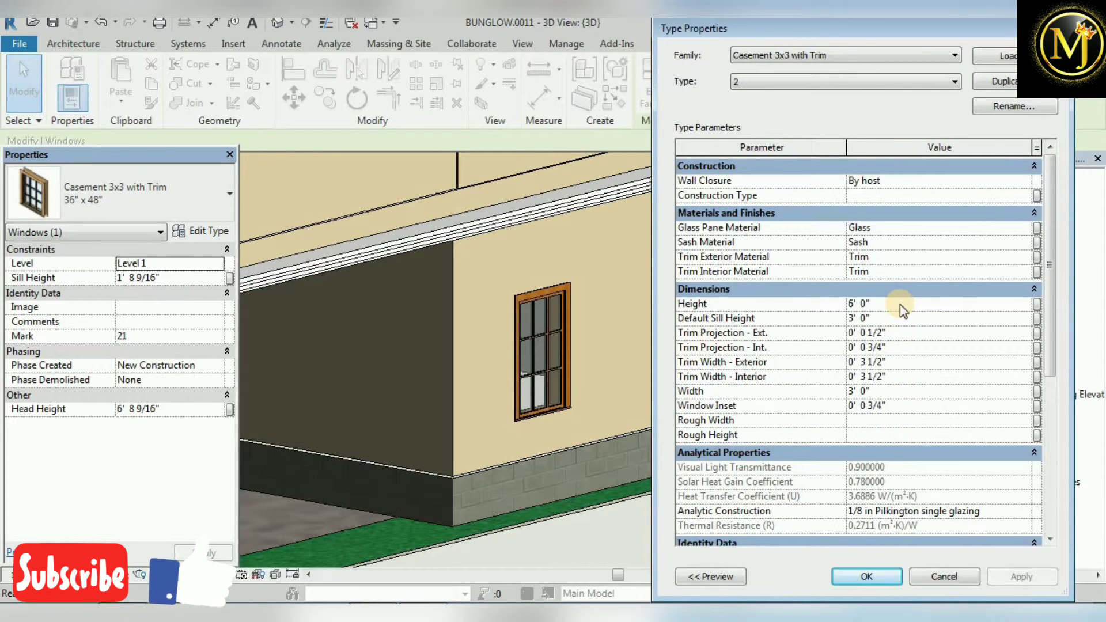
left_click(929, 394)
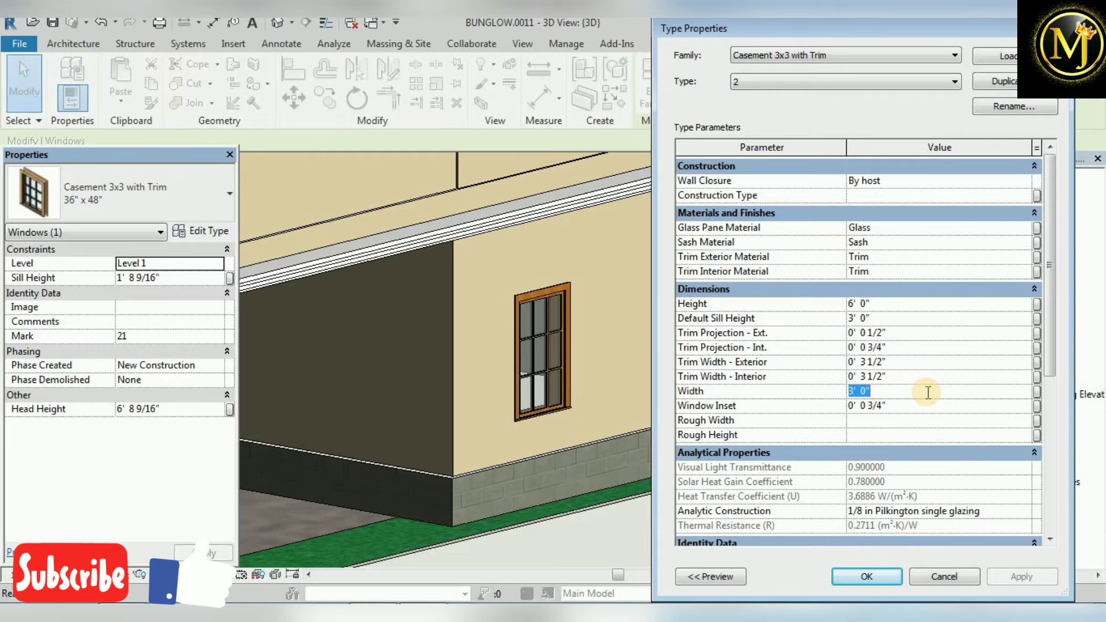
type("4")
key("Return")
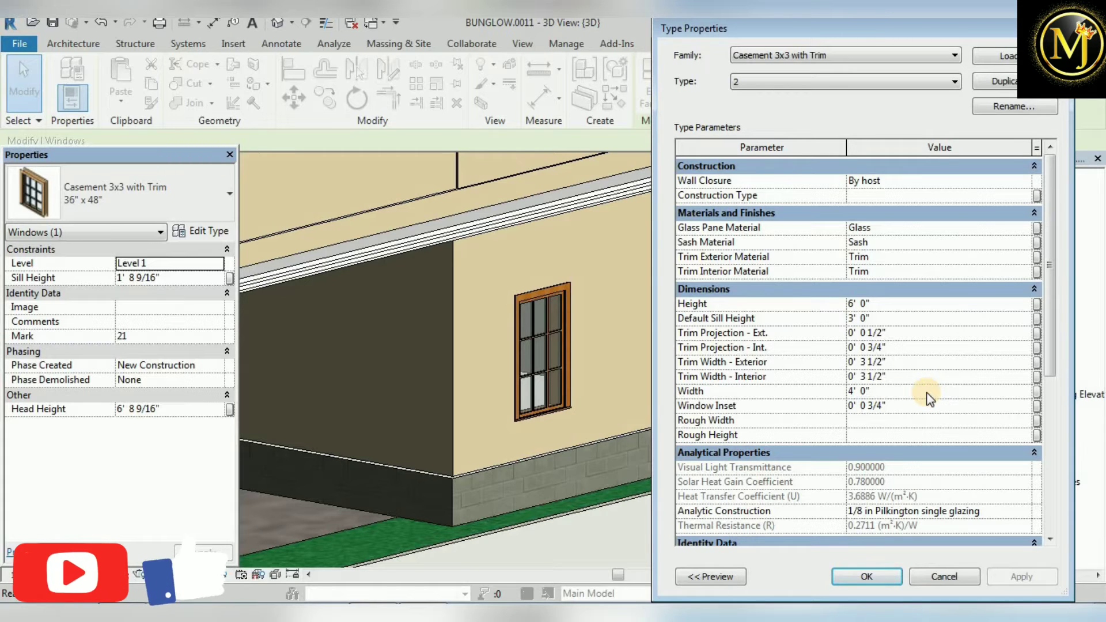
left_click(879, 576)
left_click(672, 369)
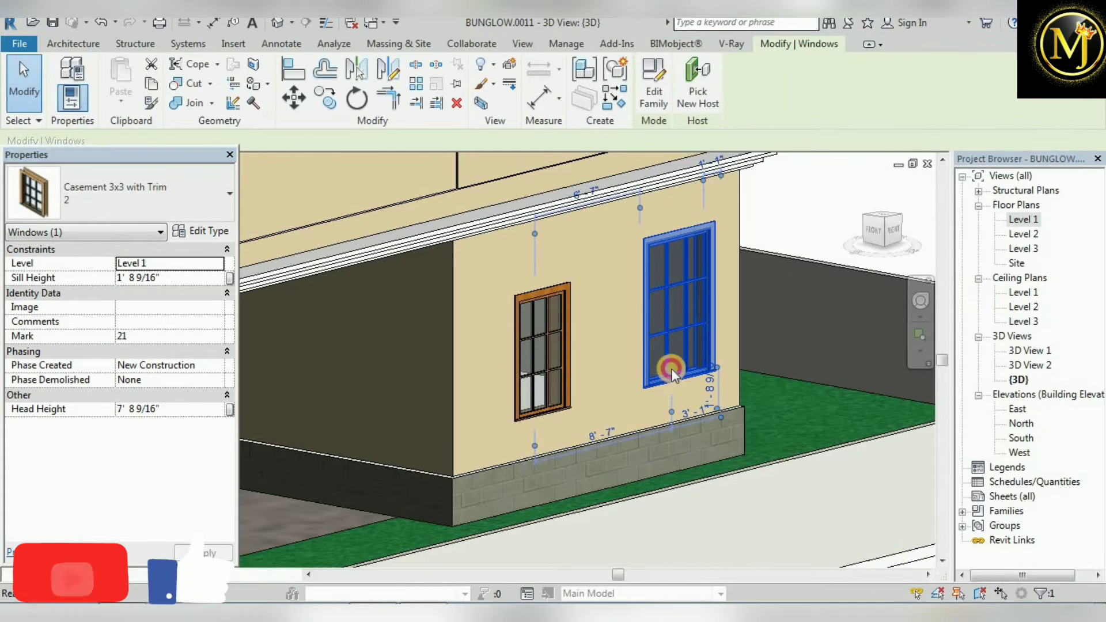
key("Escape")
Review the two casement windows from outside in 3D and open the Level 1 floor plan.
middle_click_drag(698, 314, 721, 319)
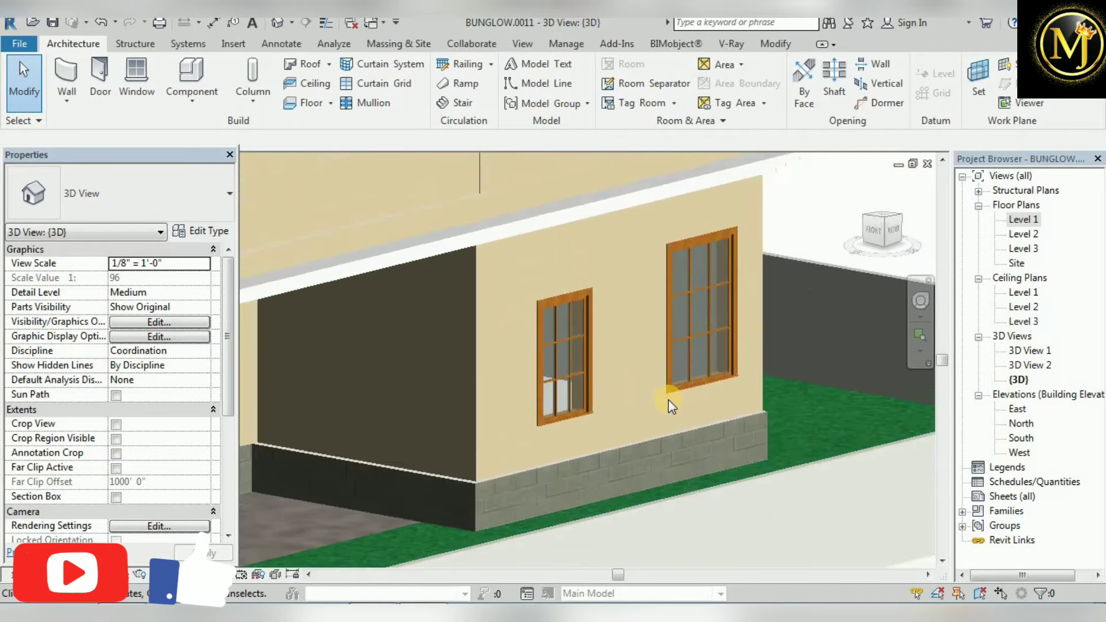
scroll(669, 400, "down", 6)
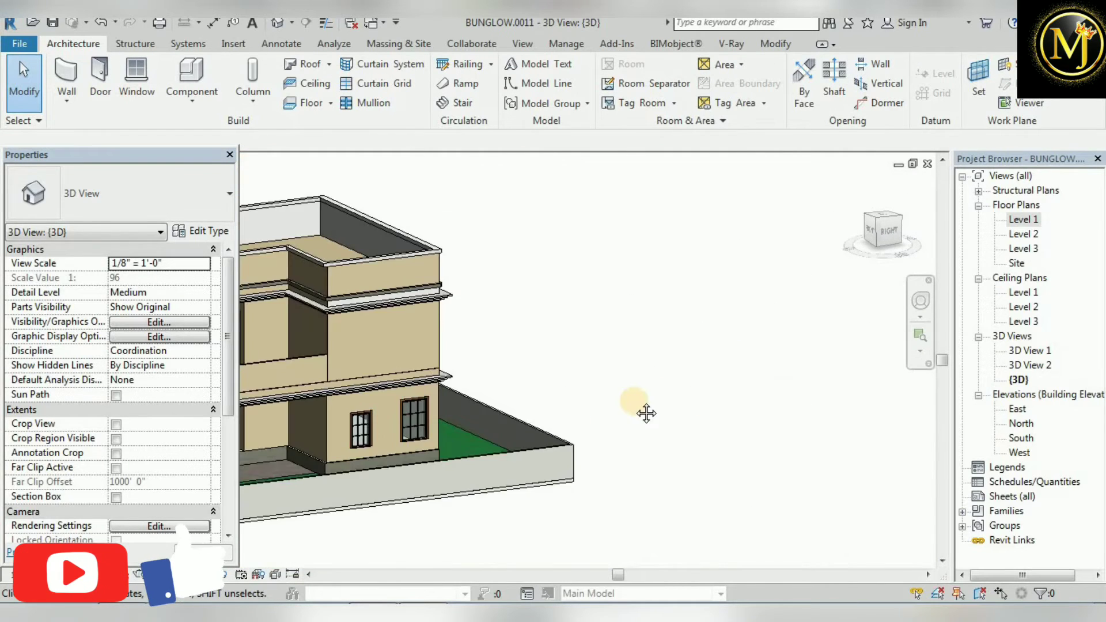
middle_click_drag(647, 413, 751, 413)
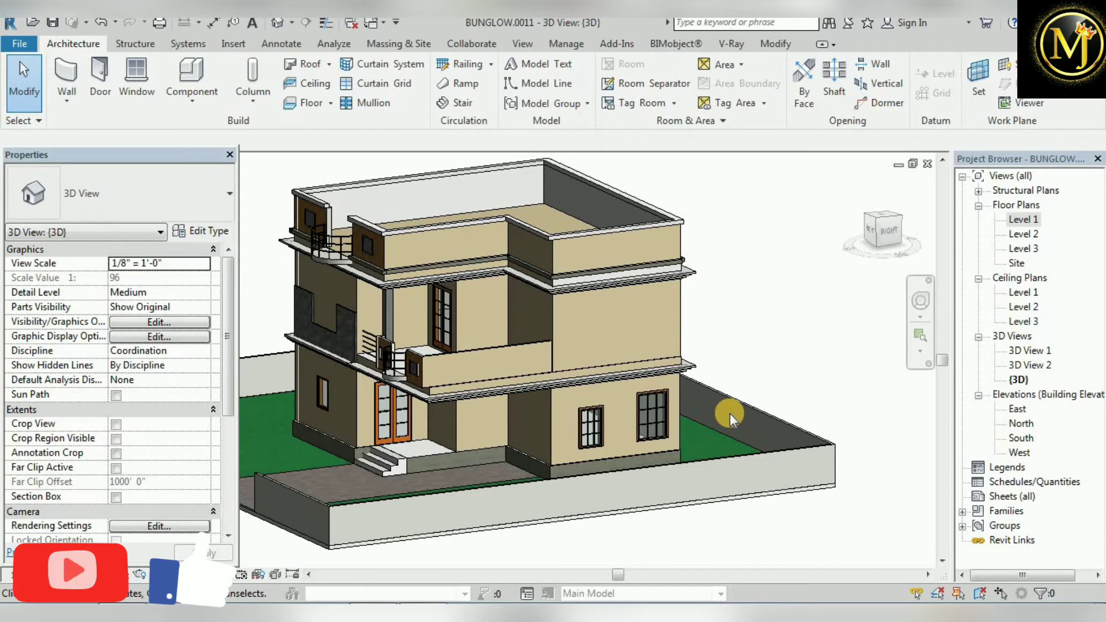
scroll(647, 450, "up", 5)
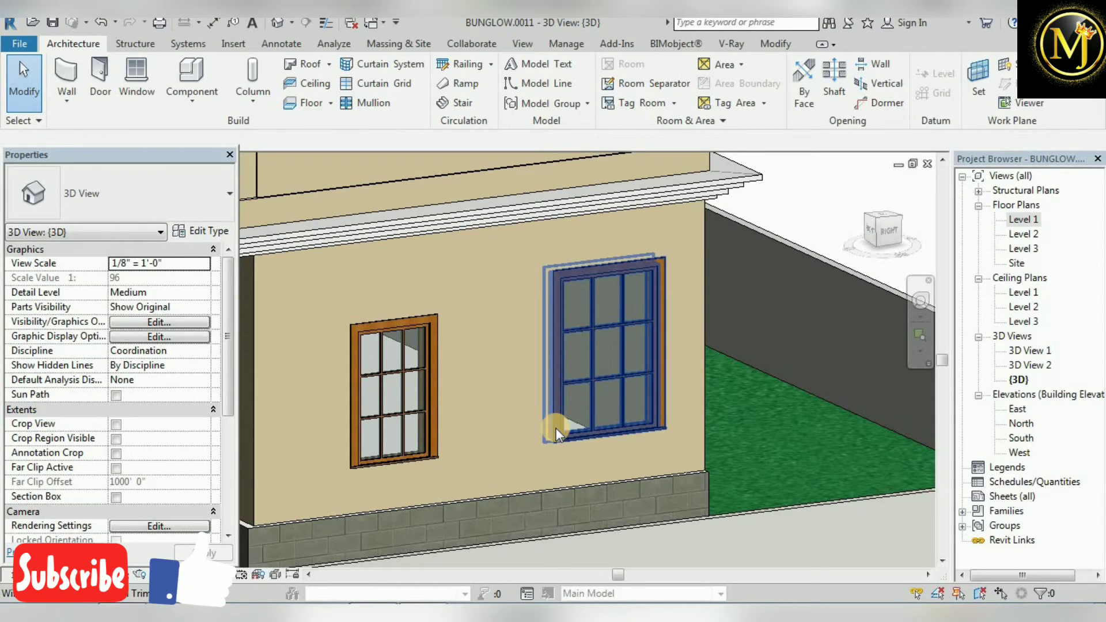
scroll(555, 427, "down", 4)
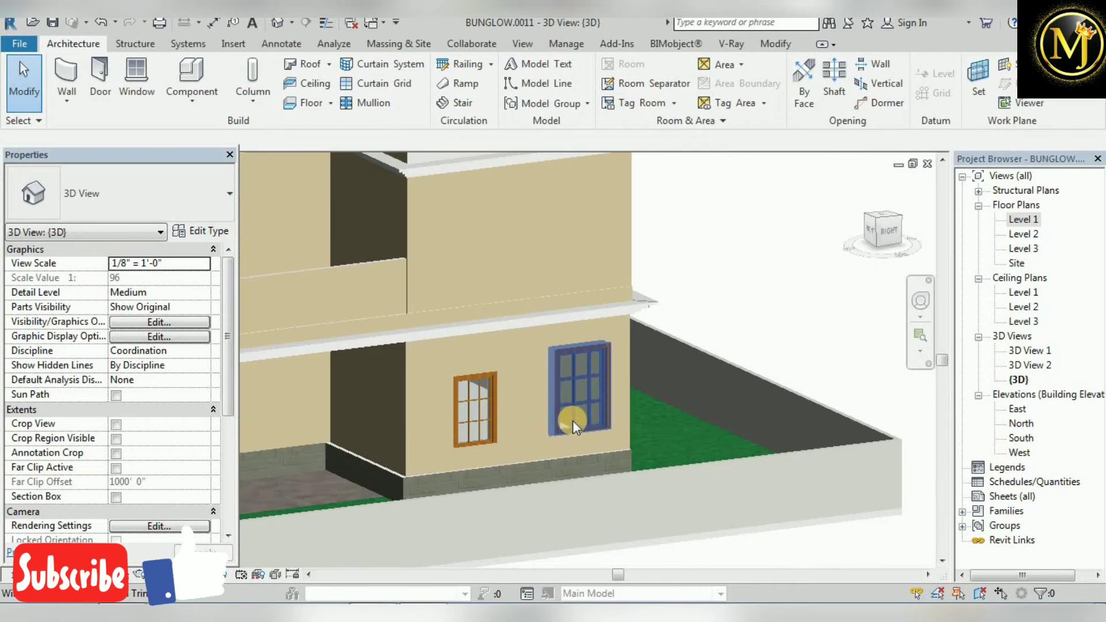
scroll(634, 412, "up", 2)
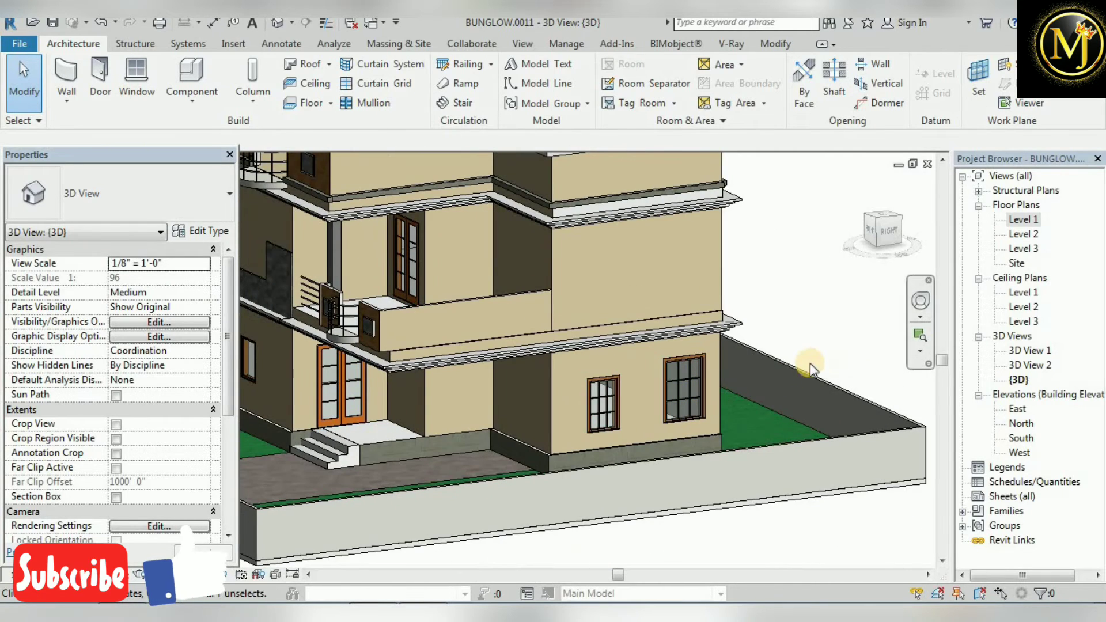
double_click(1024, 219)
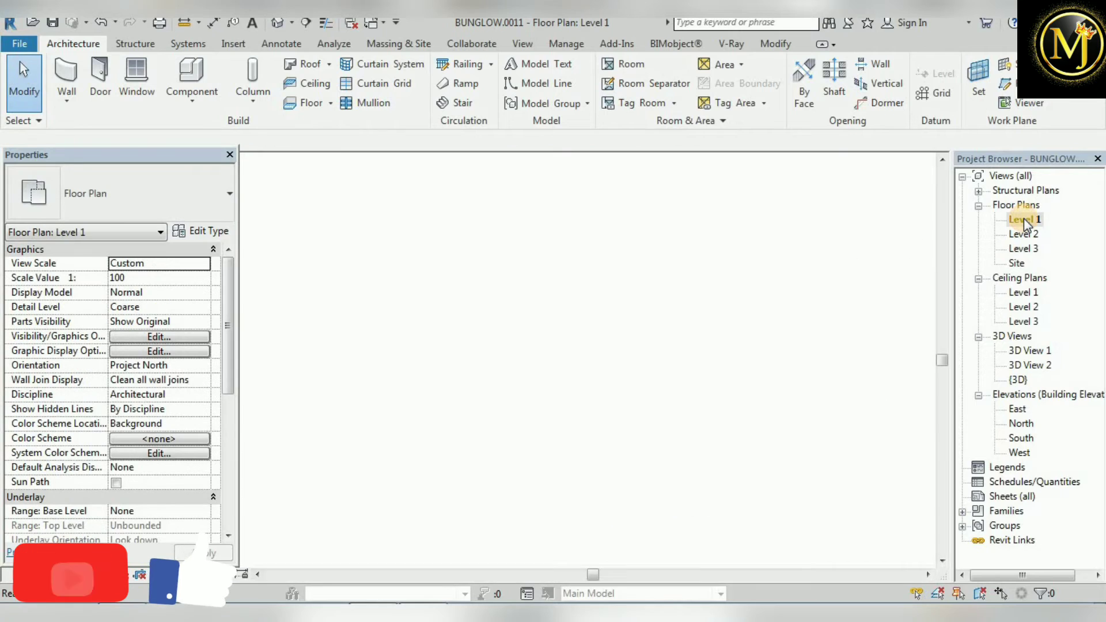
scroll(559, 416, "down", 5)
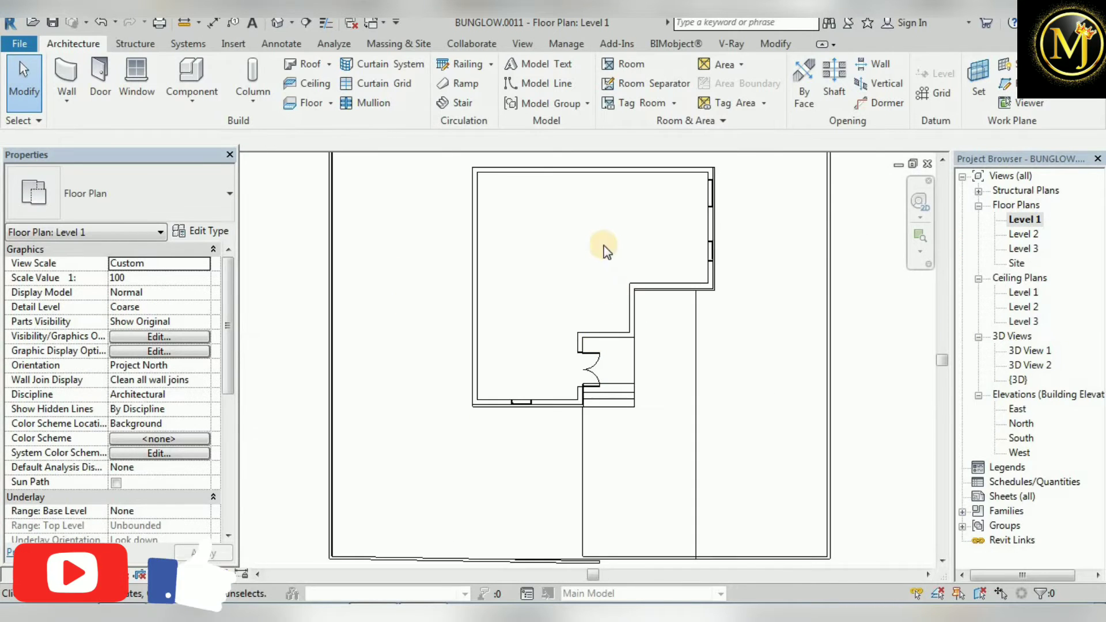
Browse the library's window families and load Slider with Trim for placement.
left_click(138, 88)
left_click(655, 75)
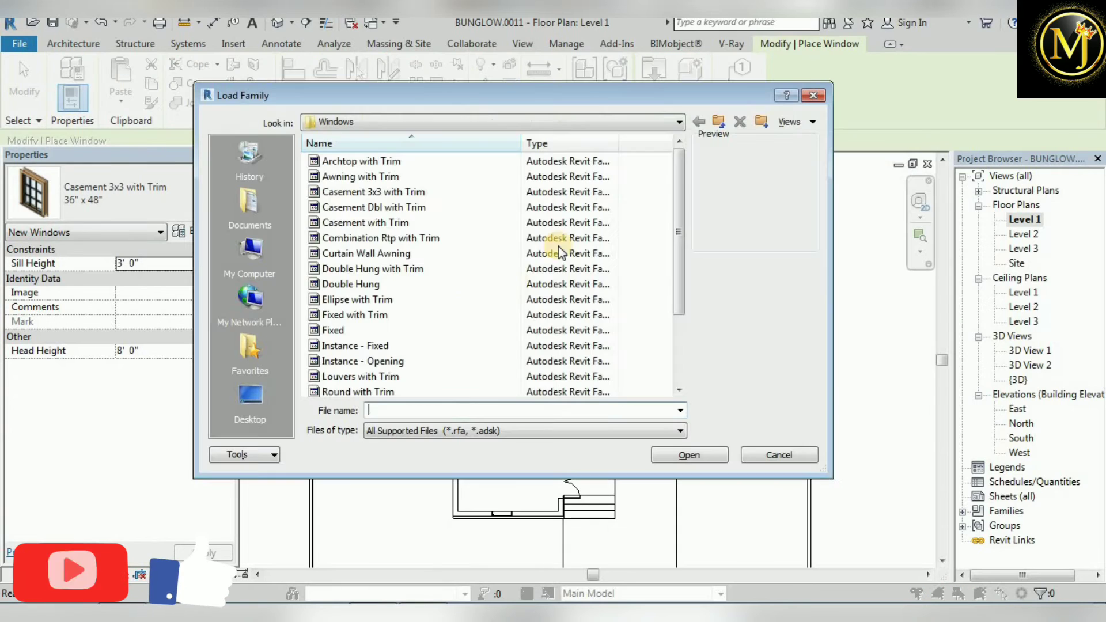
left_click(369, 222)
left_click(375, 254)
left_click(367, 300)
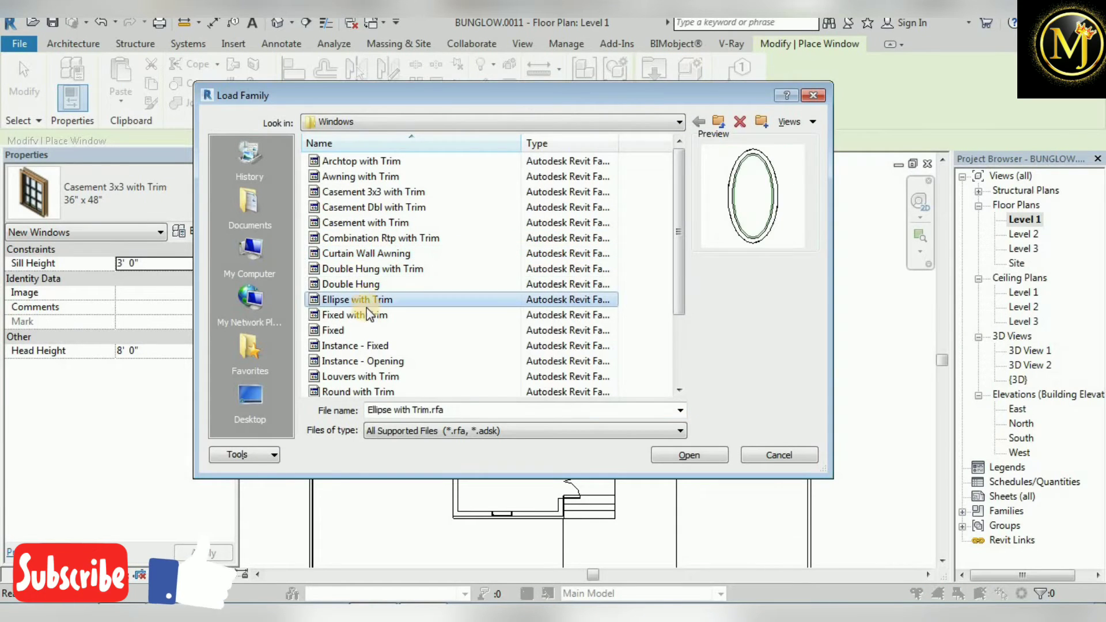
left_click(365, 315)
left_click(354, 161)
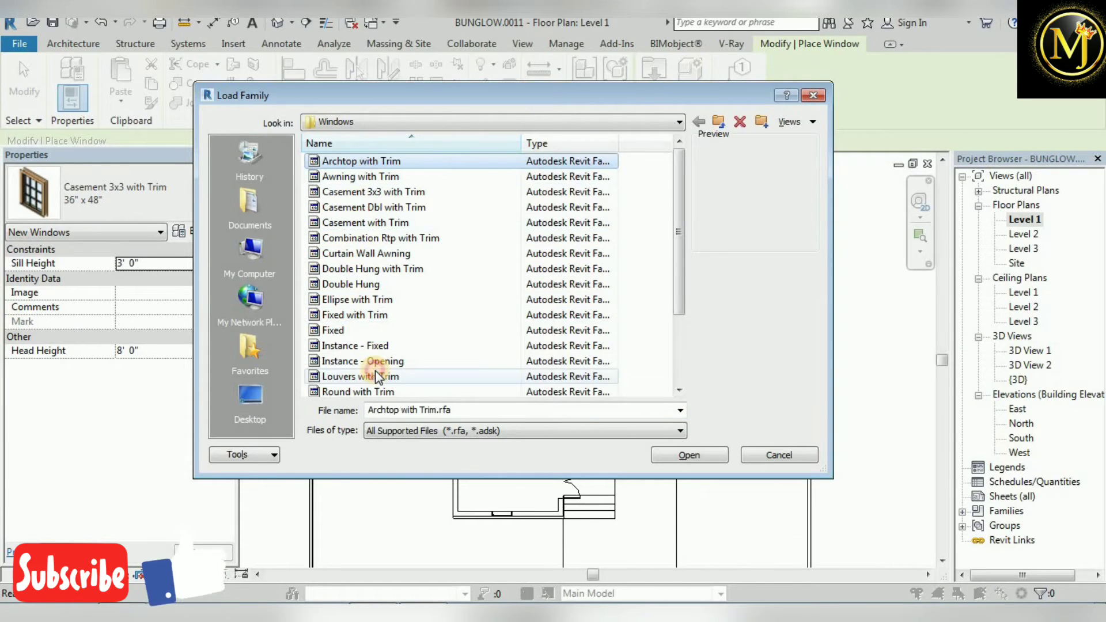
left_click(378, 376)
scroll(378, 377, "down", 2)
left_click(363, 330)
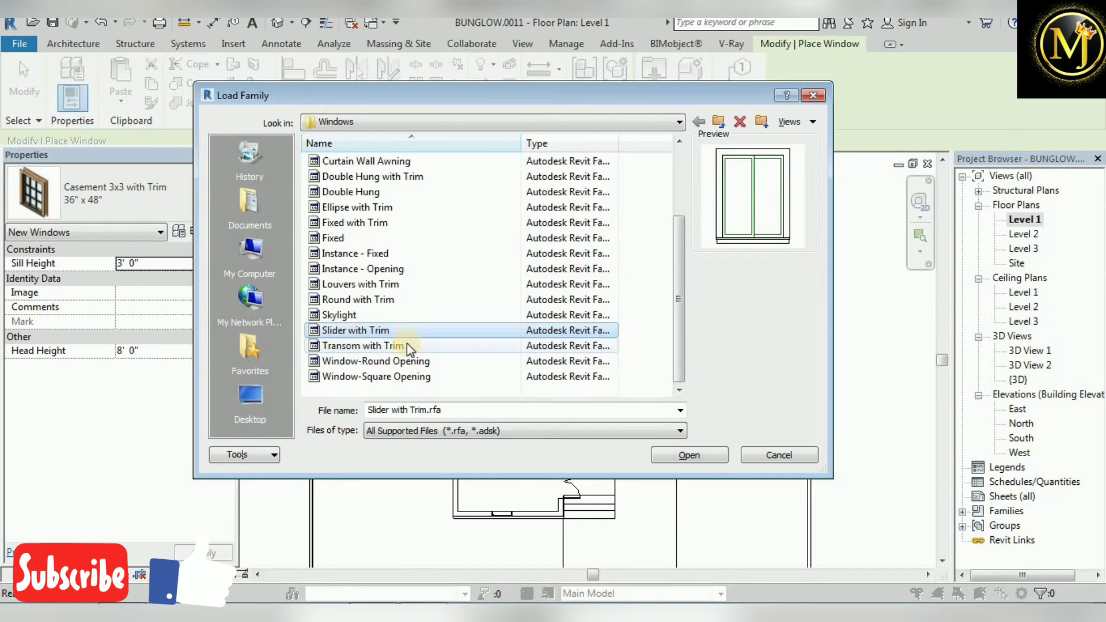
left_click(682, 455)
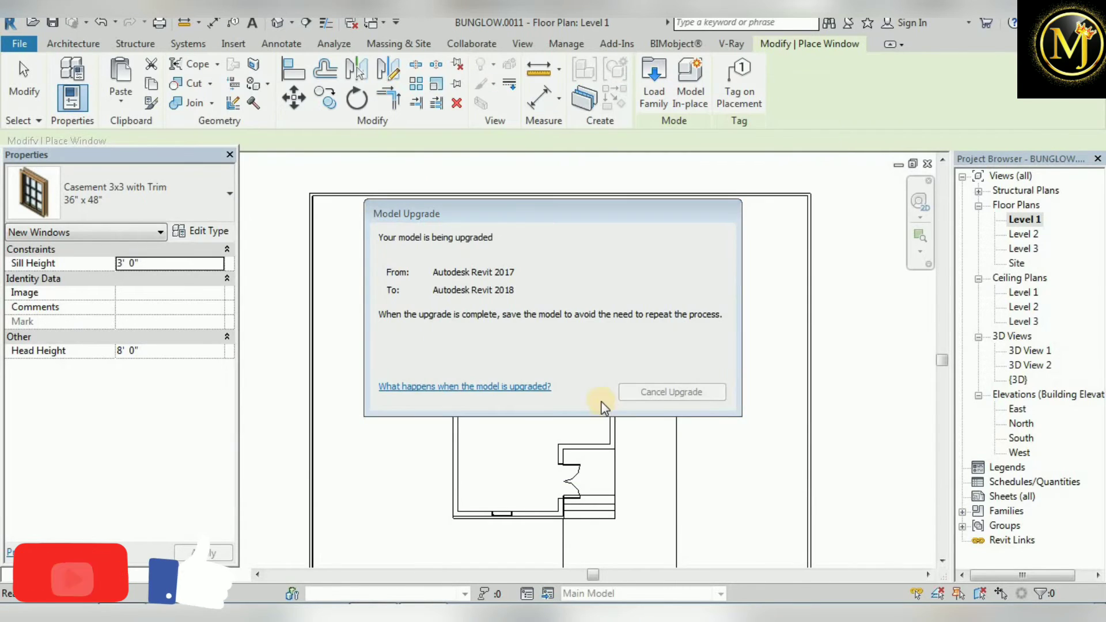
Place three 36" x 48" Slider with Trim windows along the rear exterior wall on Level 1.
scroll(575, 291, "up", 5)
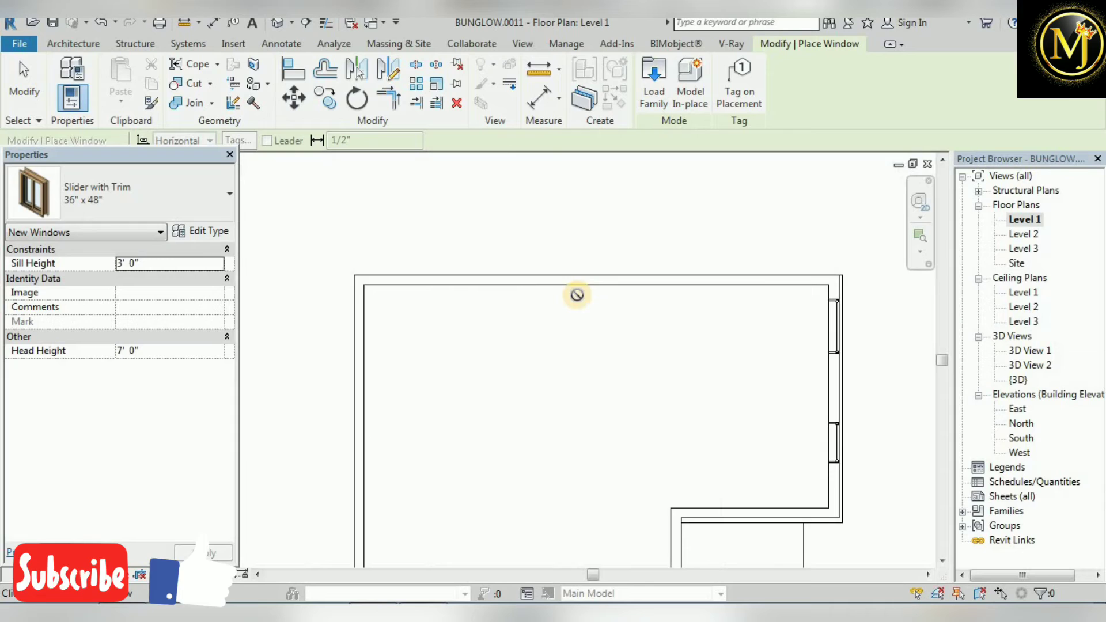
left_click(441, 281)
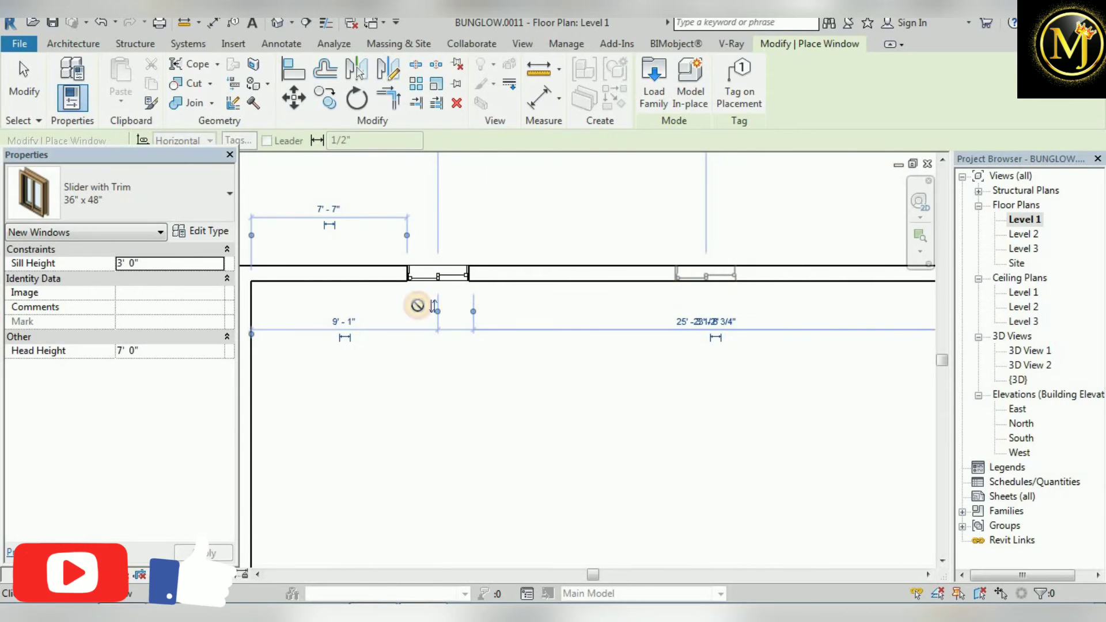
scroll(748, 298, "down", 3)
scroll(728, 288, "up", 2)
left_click(728, 285)
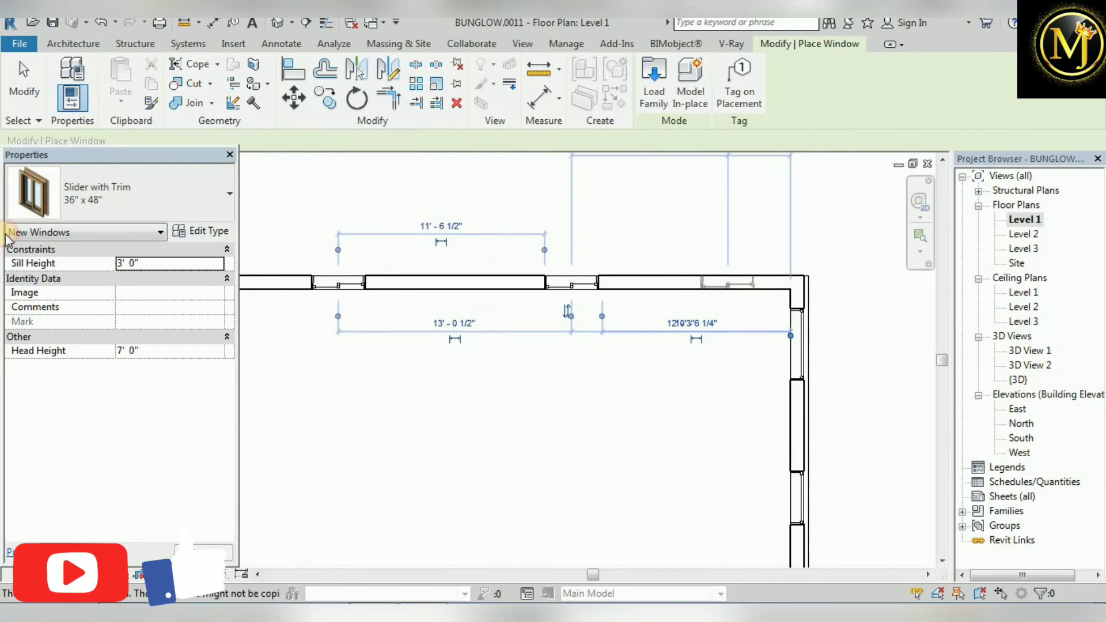
left_click(15, 101)
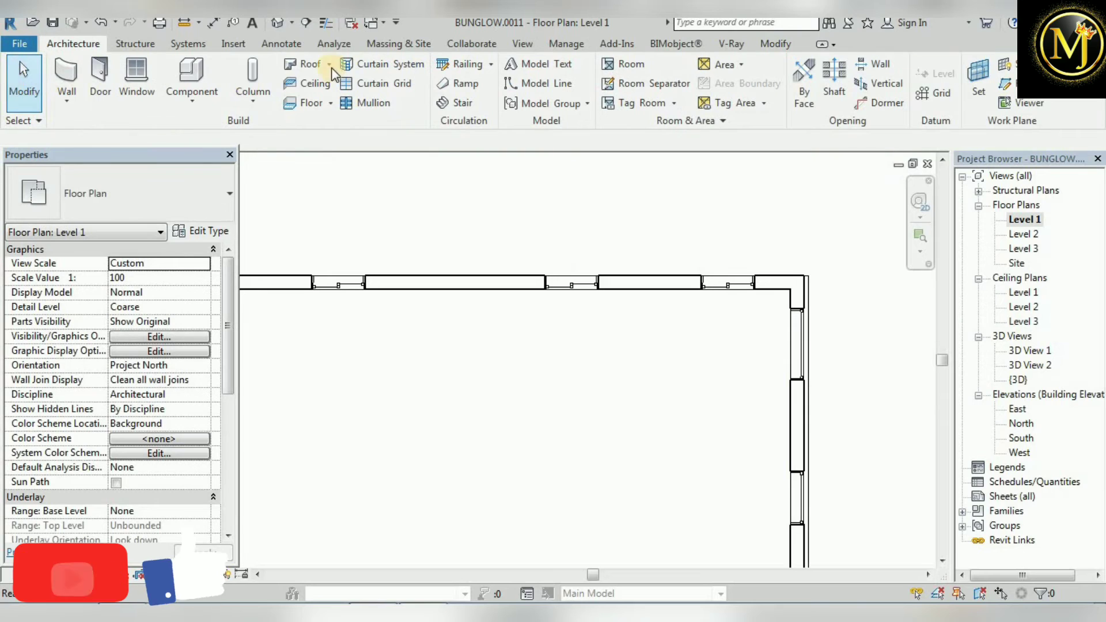
Examine the slider windows on the building's rear wall in the 3D view.
left_click(279, 26)
scroll(627, 323, "down", 3)
middle_click_drag(771, 341, 361, 359, "shift")
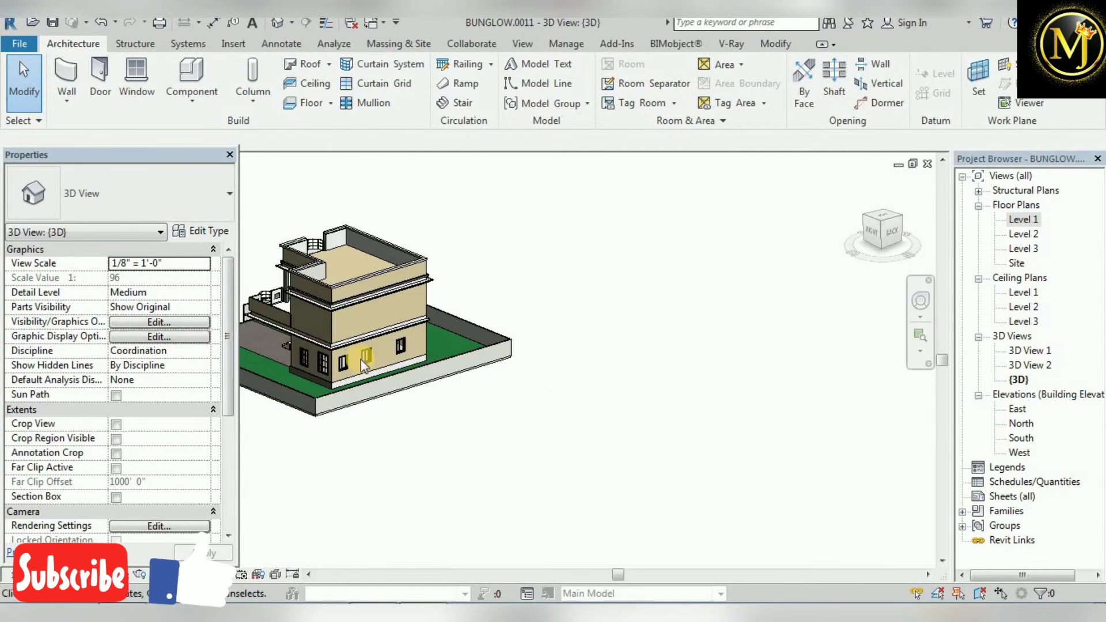
scroll(361, 358, "up", 6)
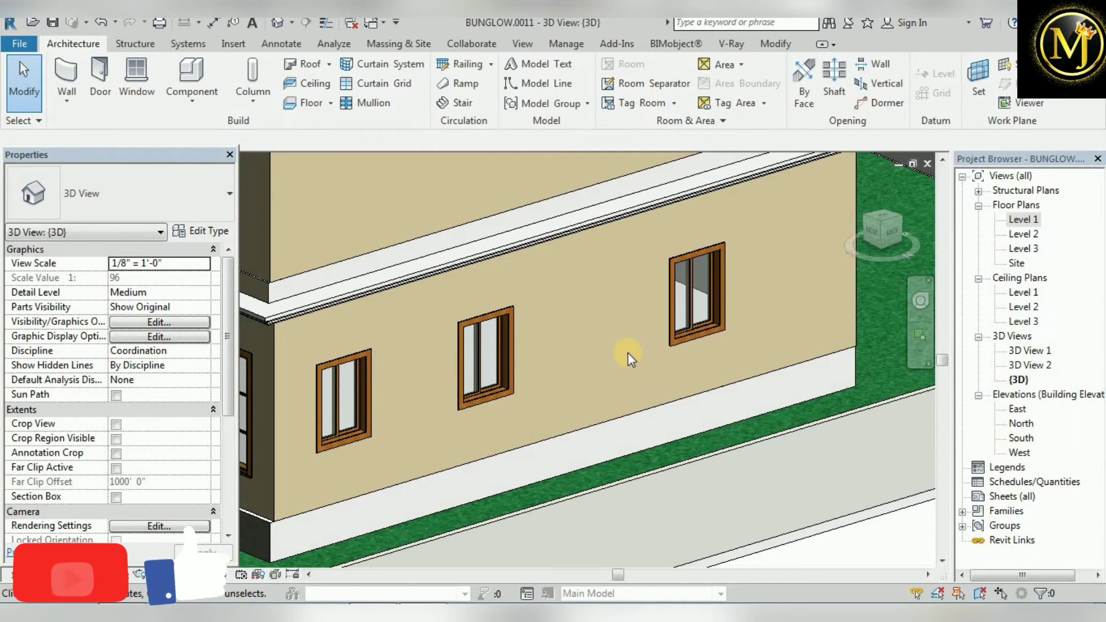
scroll(559, 385, "down", 2)
scroll(566, 406, "down", 2)
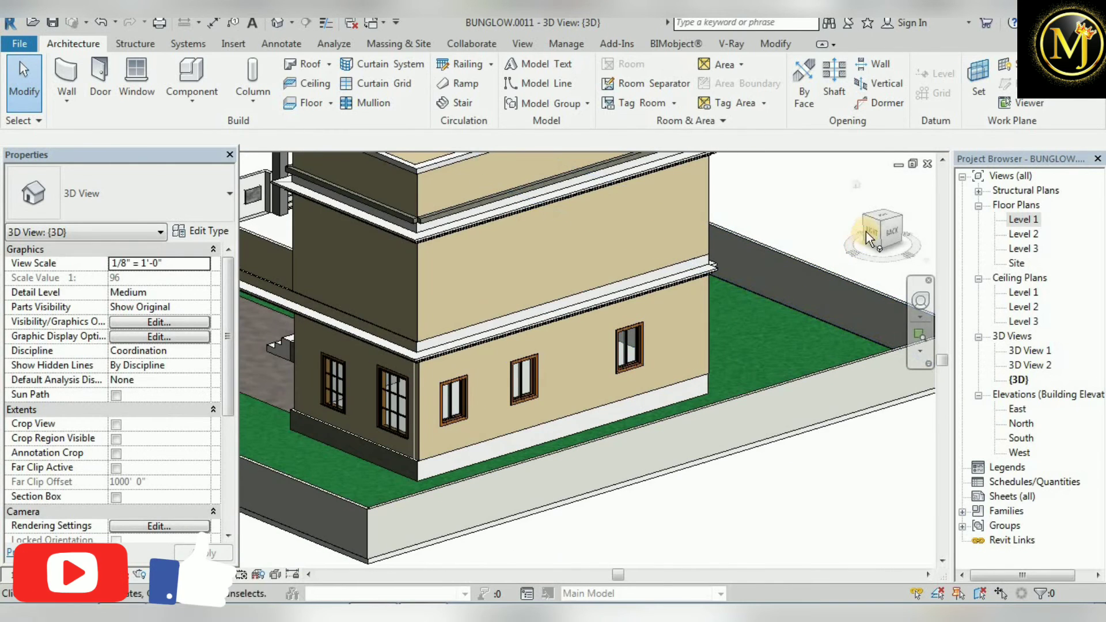
left_click(882, 225)
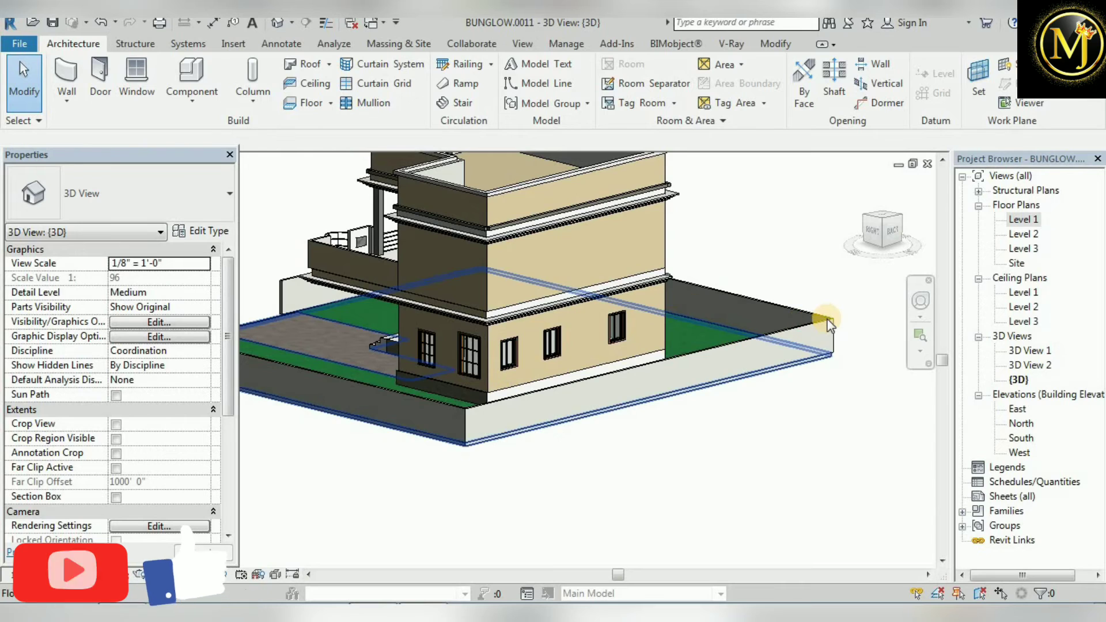
Open the East building elevation and frame the upper-floor wall above the casement windows.
double_click(1018, 410)
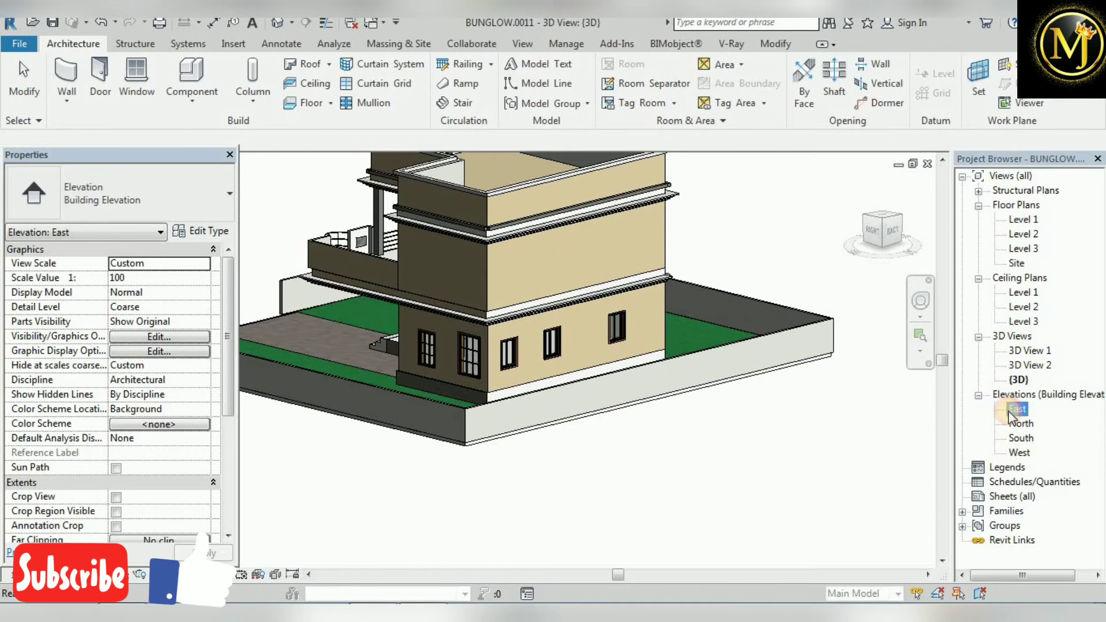
scroll(688, 344, "up", 2)
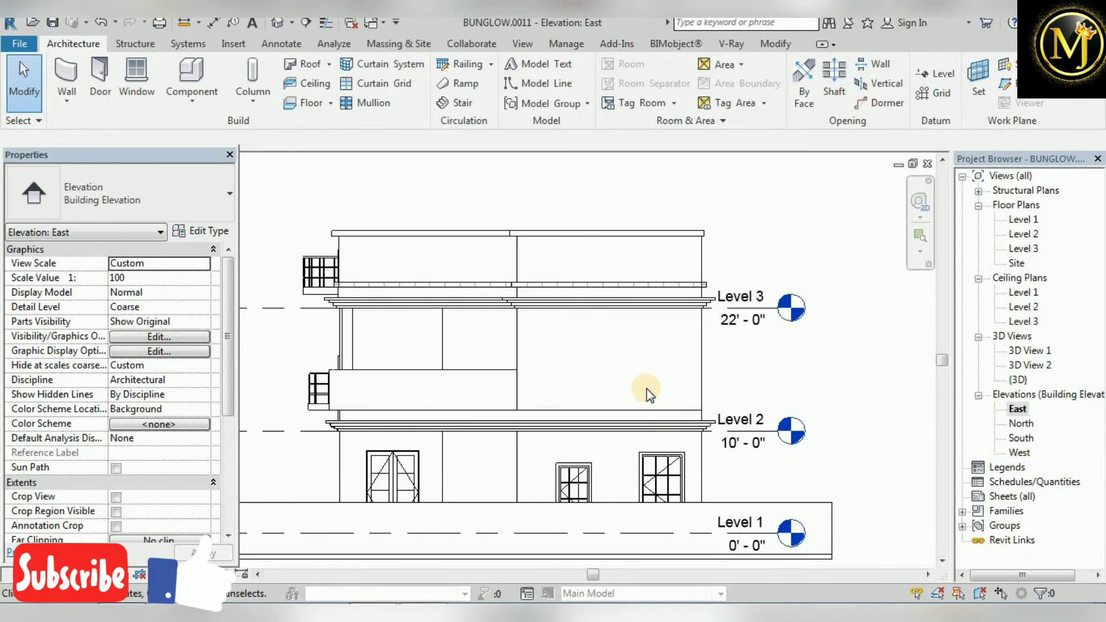
scroll(627, 336, "down", 2)
scroll(654, 378, "up", 2)
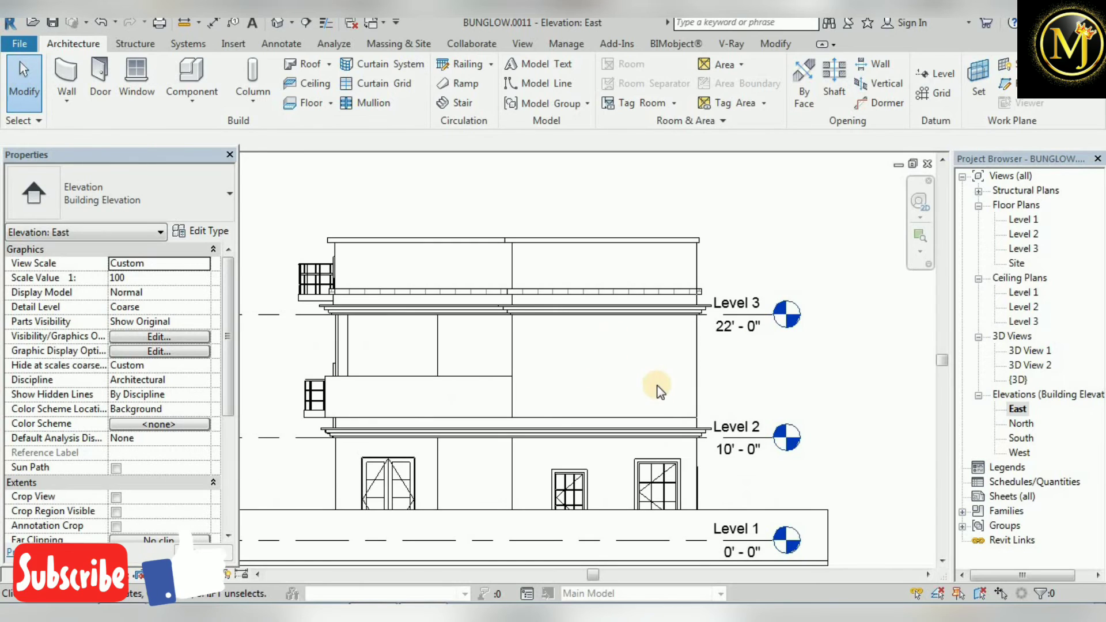
Load the Double Hung window family and place a 36" x 48" window on the blank Level 2 wall, about 10' 6" from its rear corner.
left_click(128, 104)
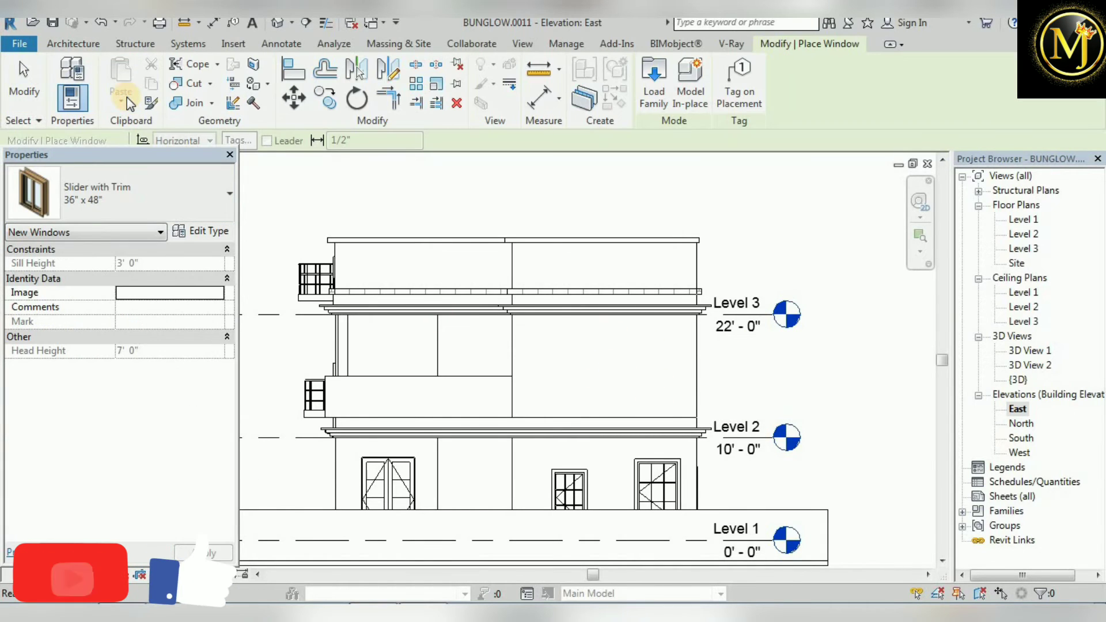
left_click(654, 72)
left_click(474, 338)
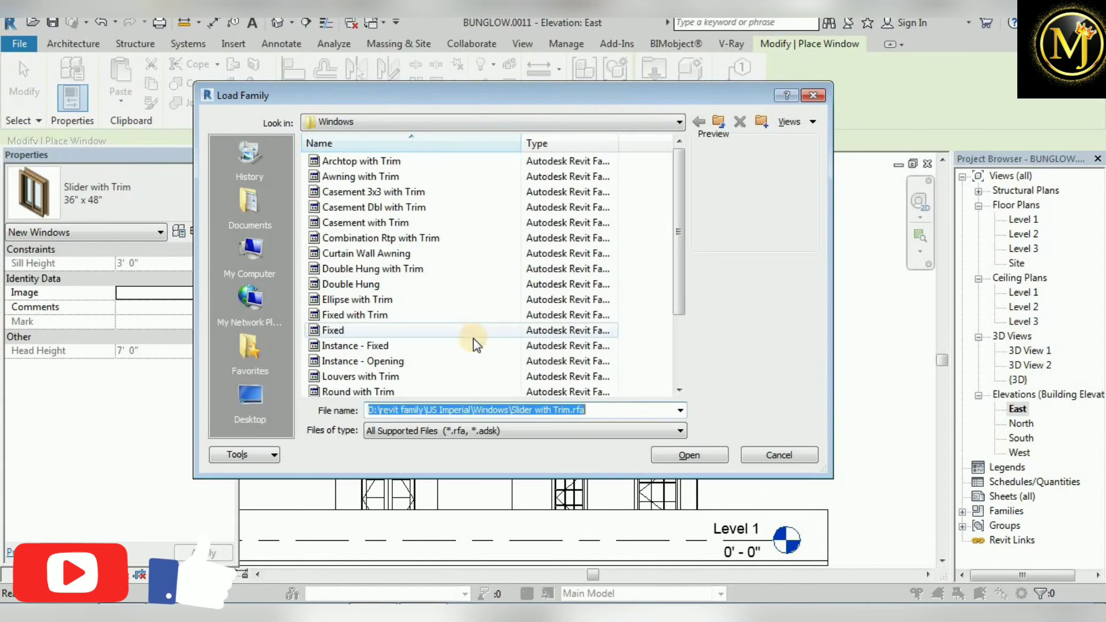
left_click(353, 346)
left_click(357, 317)
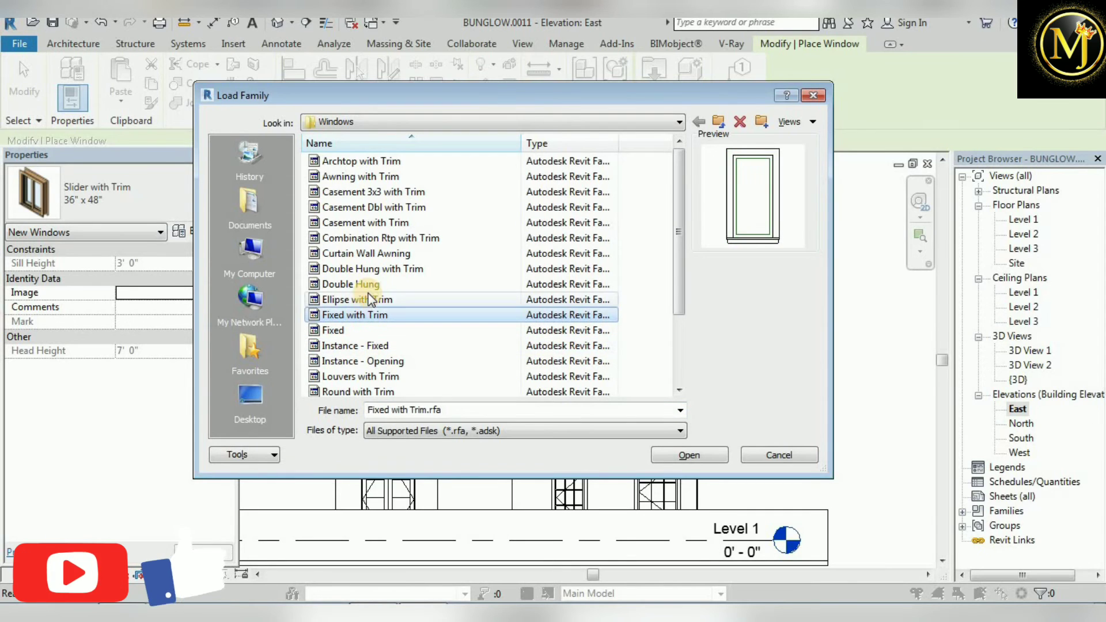
left_click(361, 300)
left_click(375, 284)
left_click(716, 456)
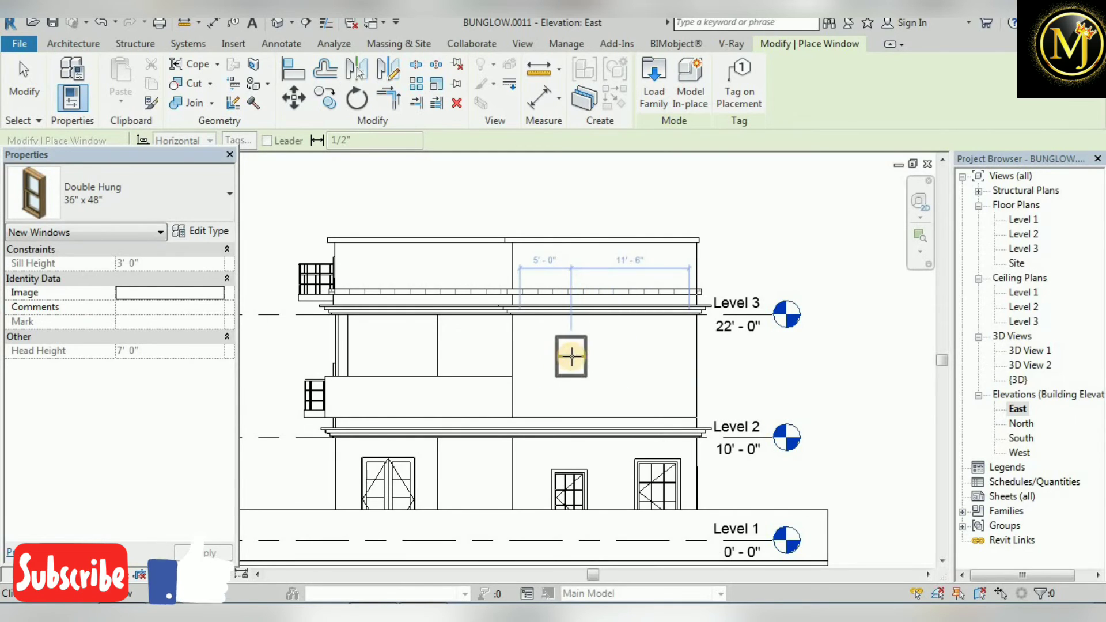
left_click(583, 363)
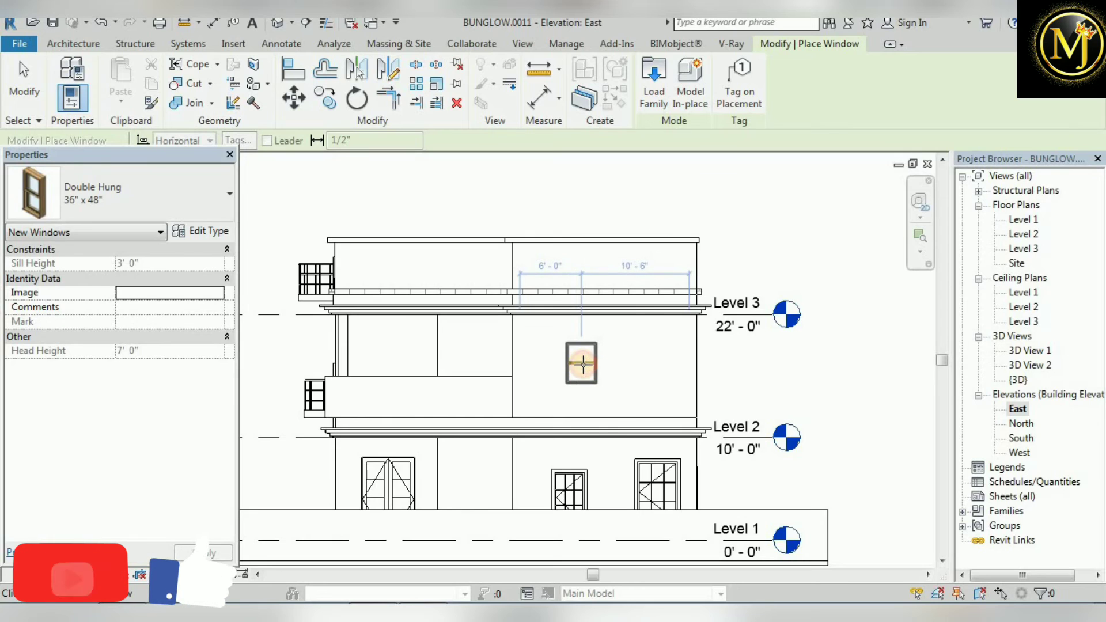
left_click(13, 92)
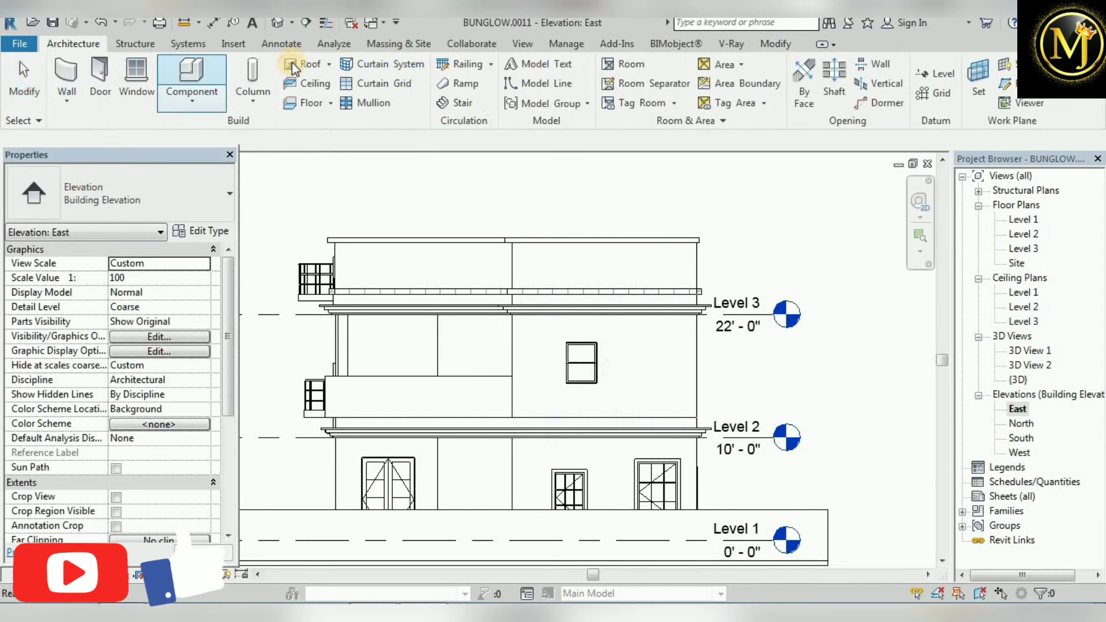
Set the East elevation's visual style to Realistic and inspect the new double hung window on the Level 2 wall.
left_click(203, 575)
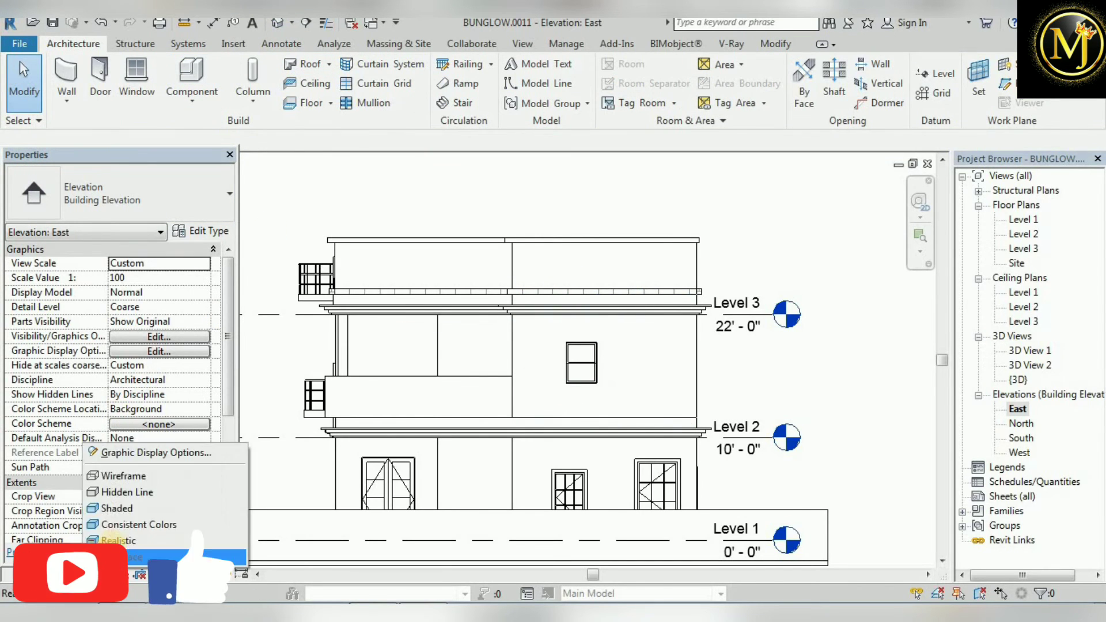
left_click(325, 506)
scroll(563, 350, "up", 3)
scroll(501, 352, "up", 2)
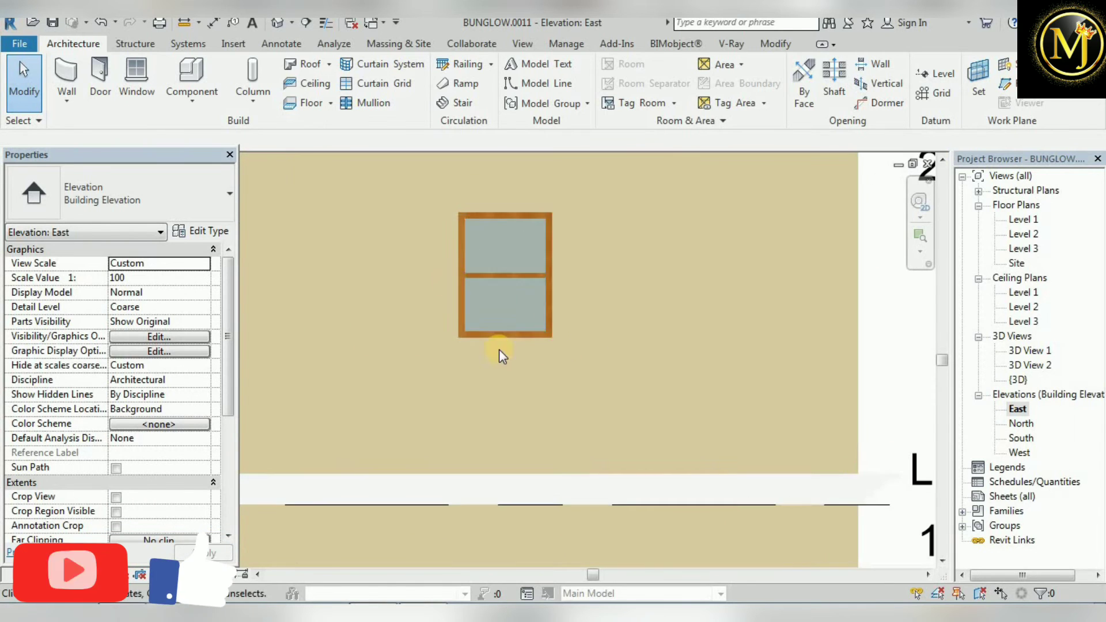
scroll(501, 351, "down", 5)
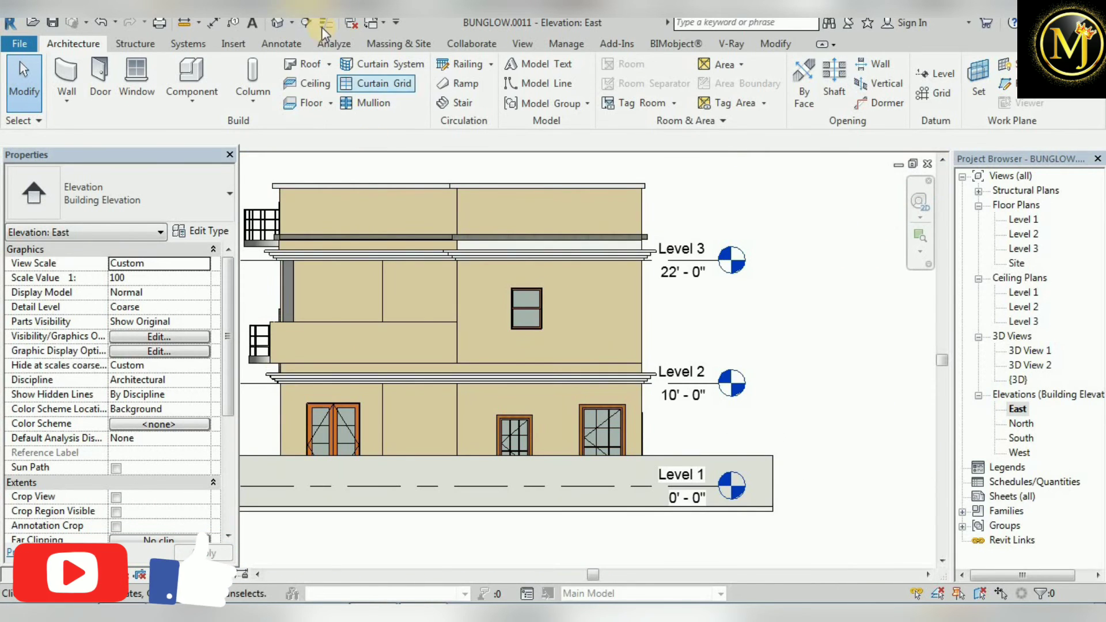
Open the default 3D view and examine the Level 2 double hung window on the east wall and the whole building from the front corner.
left_click(278, 22)
scroll(622, 408, "down", 2)
middle_click_drag(653, 407, 623, 377, "shift")
scroll(576, 353, "up", 5)
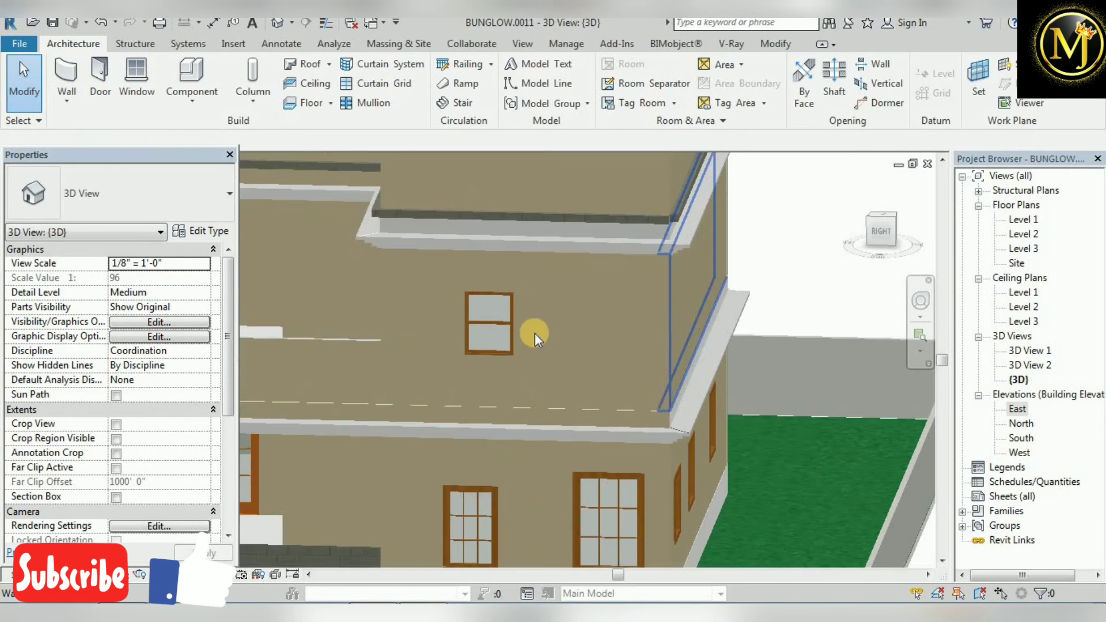
scroll(565, 381, "down", 5)
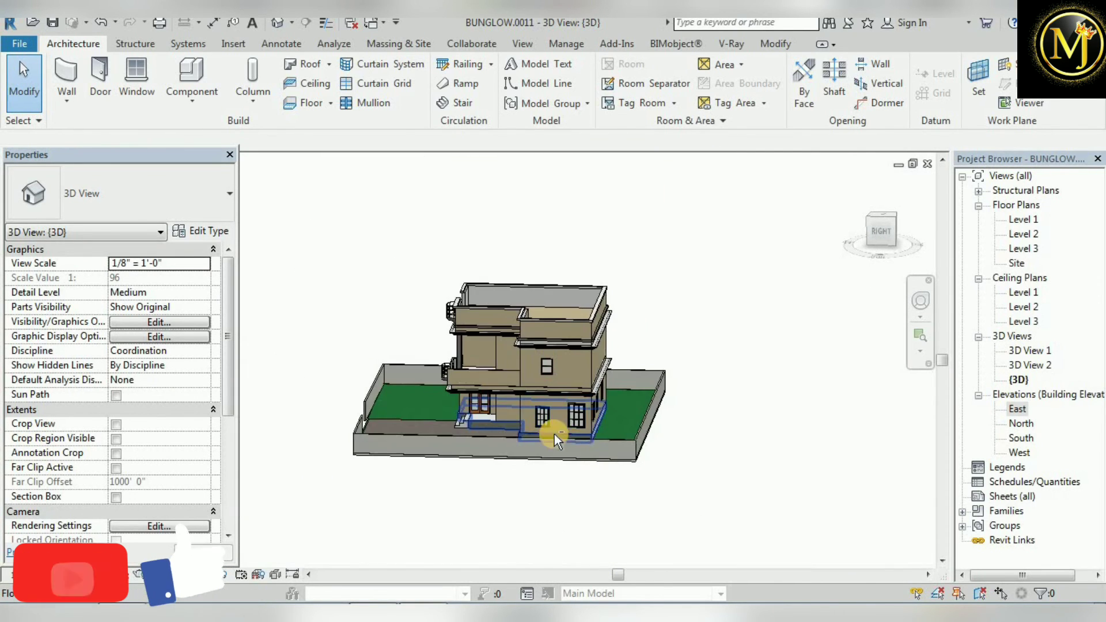
middle_click_drag(554, 434, 263, 359, "shift")
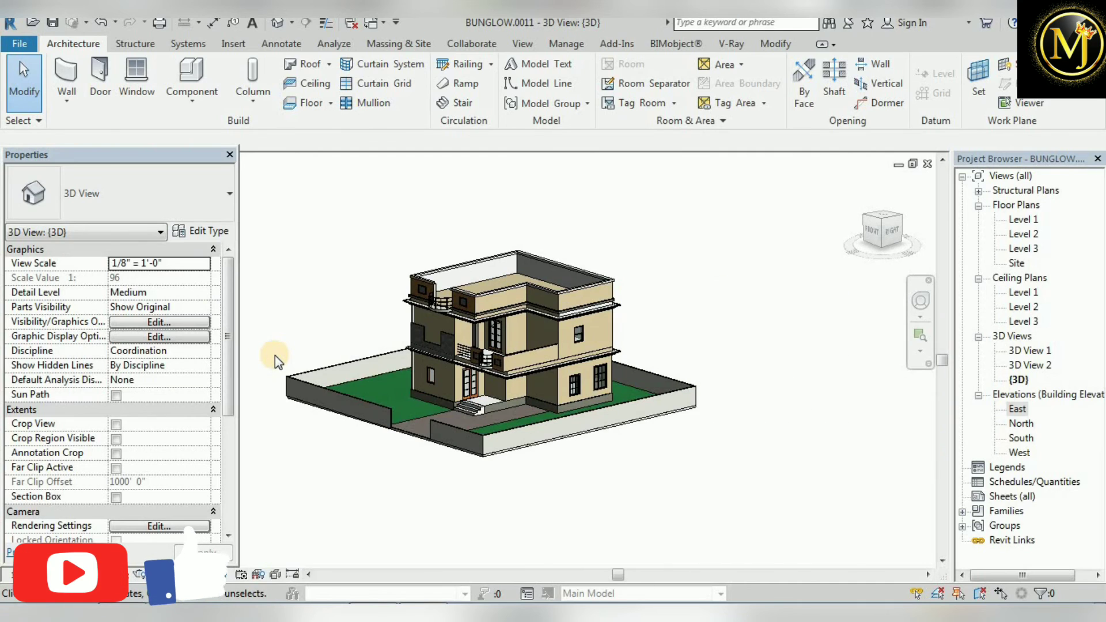